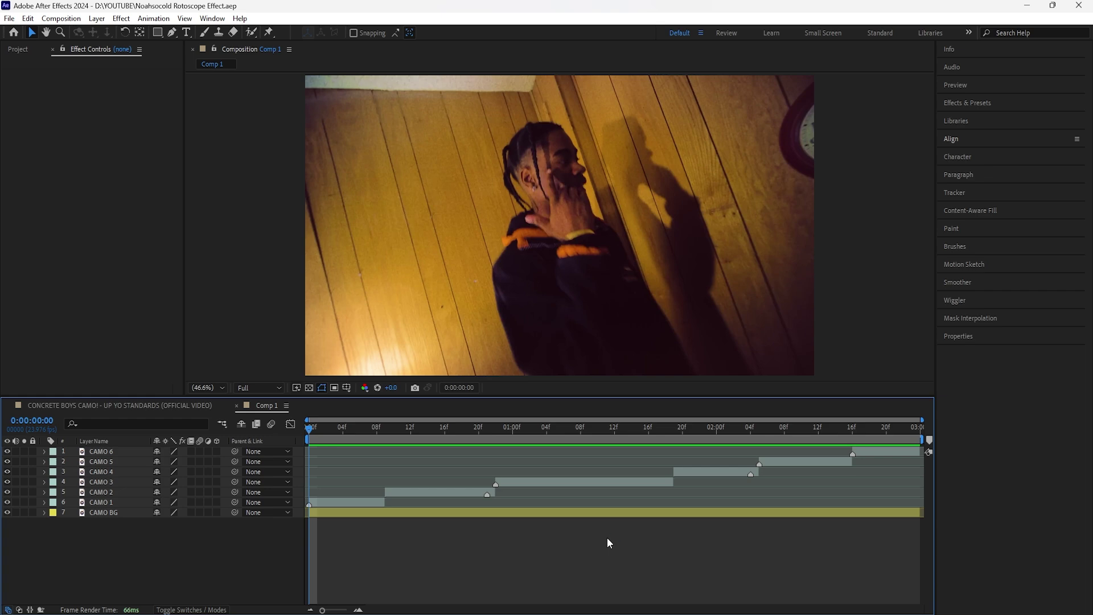
Play and scrub the composition to review the CAMO clips over the background.
{"action": "key", "text": "space"}
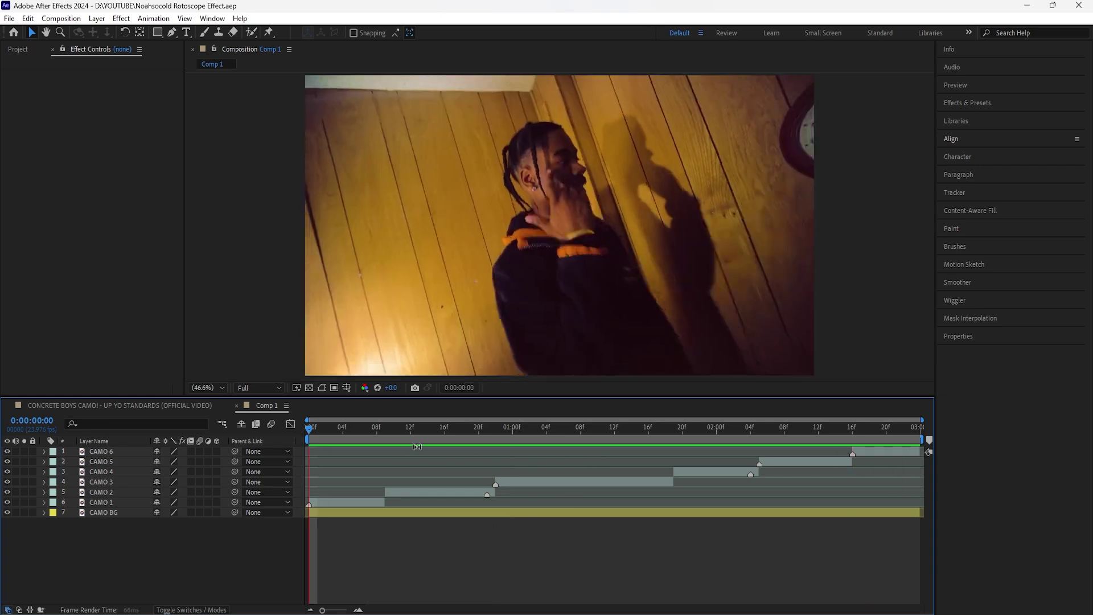
{"action": "left_click", "coordinate": [393, 430]}
{"action": "left_click_drag", "start_coordinate": [393, 430], "coordinate": [307, 486]}
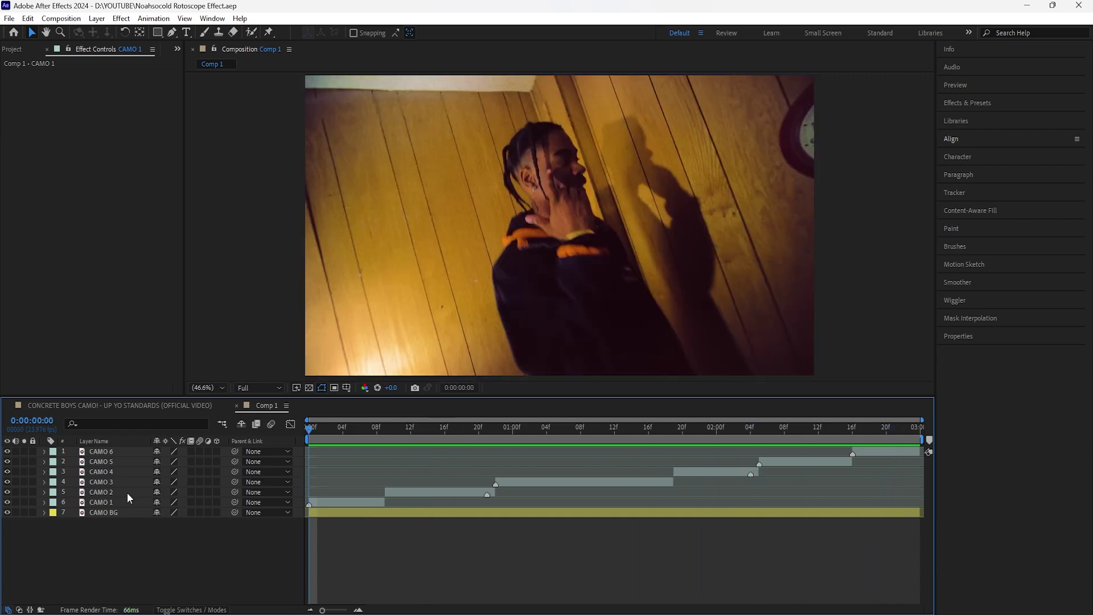
{"action": "left_click_drag", "start_coordinate": [310, 434], "coordinate": [98, 528]}
Hide the CAMO 1 to CAMO 6 layers and preview the CAMO BG background clip on its own.
{"action": "left_click", "coordinate": [102, 512]}
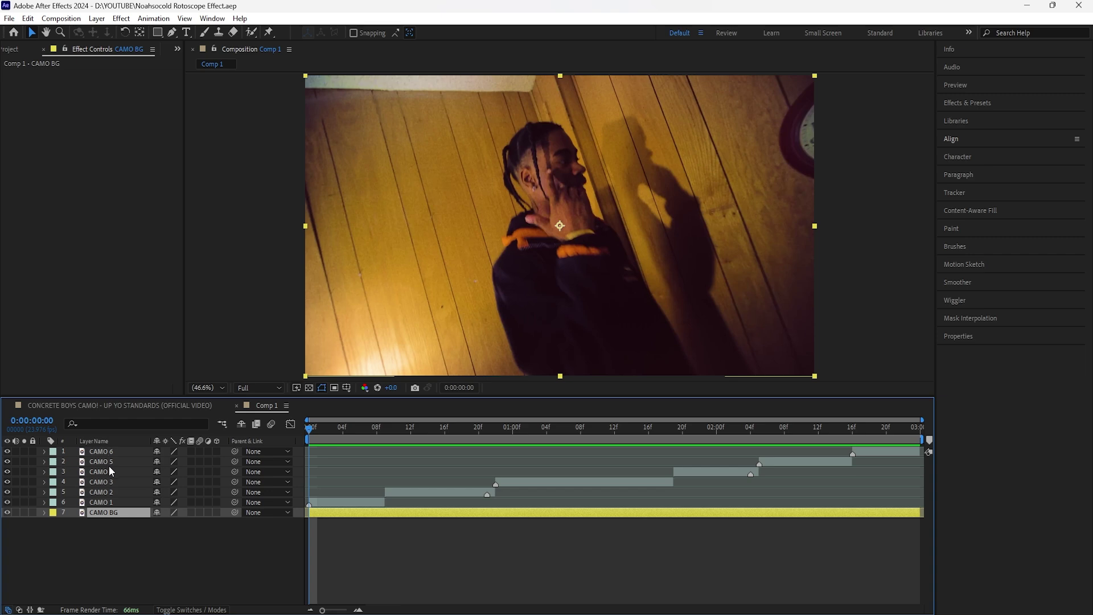
{"action": "left_click_drag", "start_coordinate": [8, 472], "coordinate": [7, 503]}
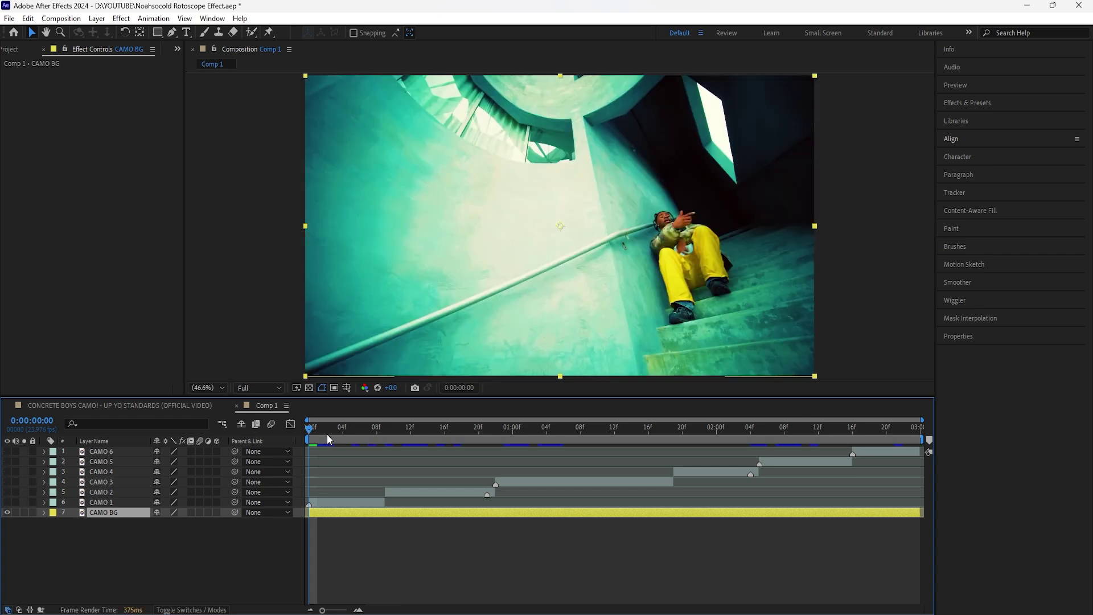
{"action": "key", "text": "space"}
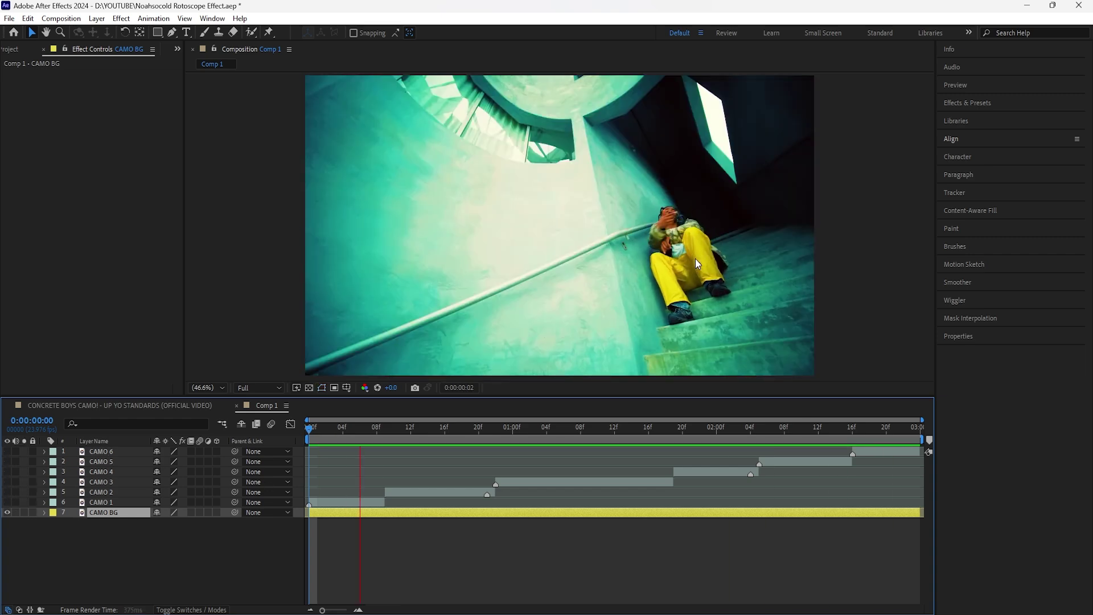
{"action": "left_click", "coordinate": [511, 448]}
{"action": "left_click_drag", "start_coordinate": [510, 448], "coordinate": [306, 489]}
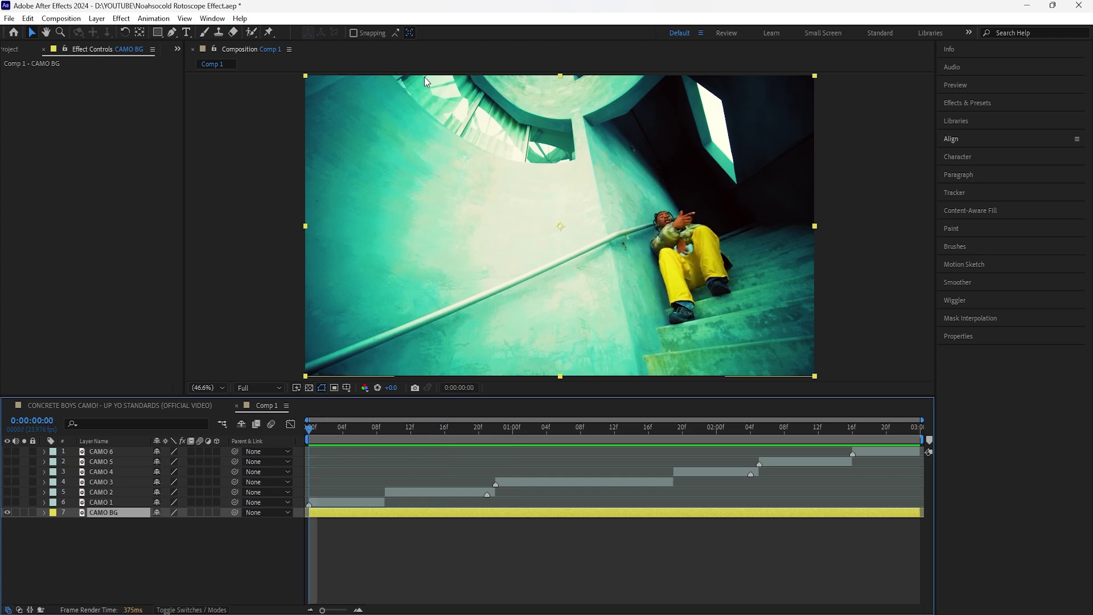
{"action": "left_click", "coordinate": [317, 428]}
{"action": "left_click_drag", "start_coordinate": [316, 429], "coordinate": [488, 482]}
{"action": "key", "text": "Home"}
Make CAMO 1 to CAMO 6 visible again and scrub through the clips to examine their marked freeze points.
{"action": "left_click_drag", "start_coordinate": [8, 502], "coordinate": [8, 451]}
{"action": "left_click", "coordinate": [367, 436]}
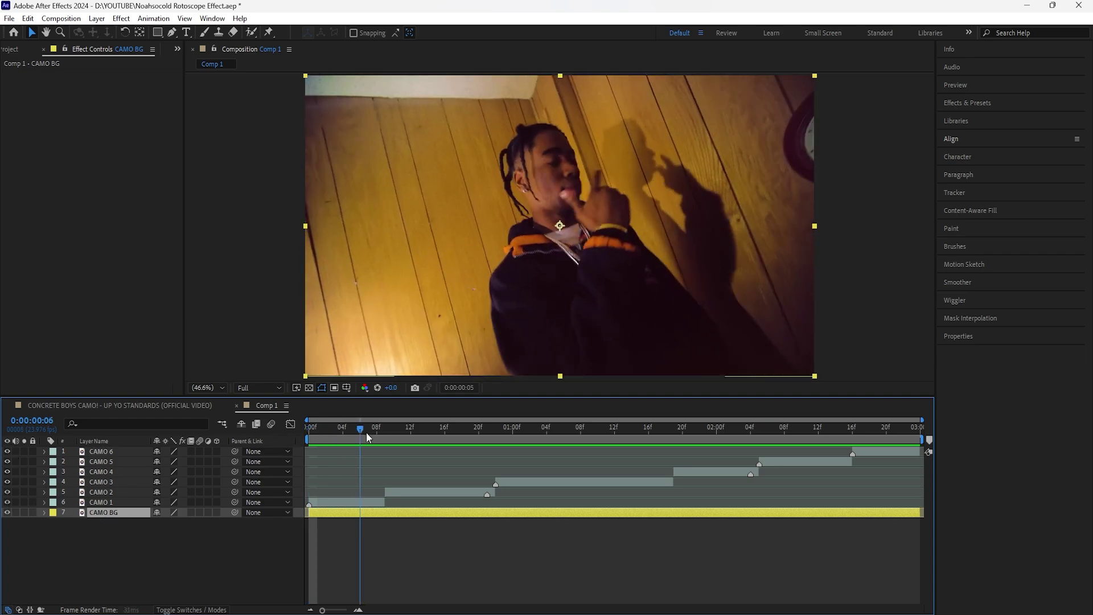
{"action": "left_click_drag", "start_coordinate": [367, 436], "coordinate": [308, 541]}
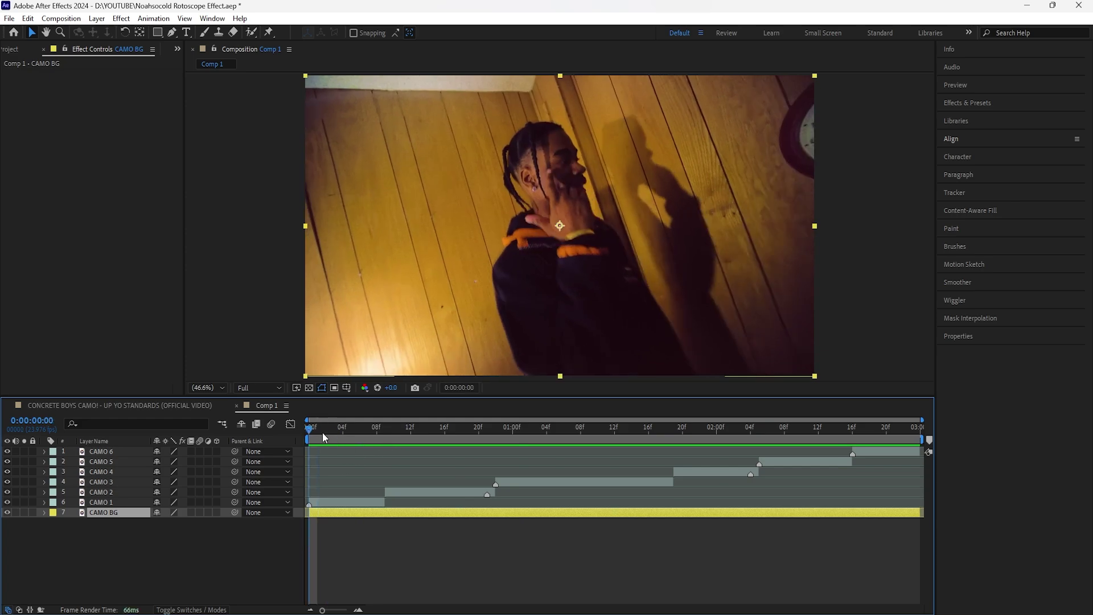
{"action": "left_click_drag", "start_coordinate": [312, 436], "coordinate": [284, 491]}
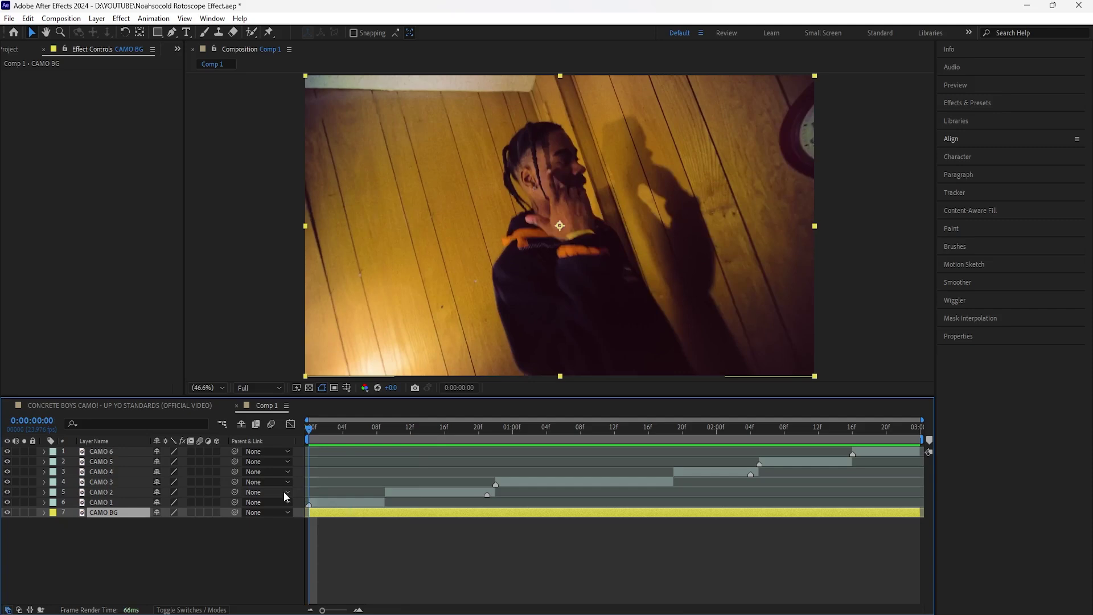
{"action": "left_click", "coordinate": [268, 537]}
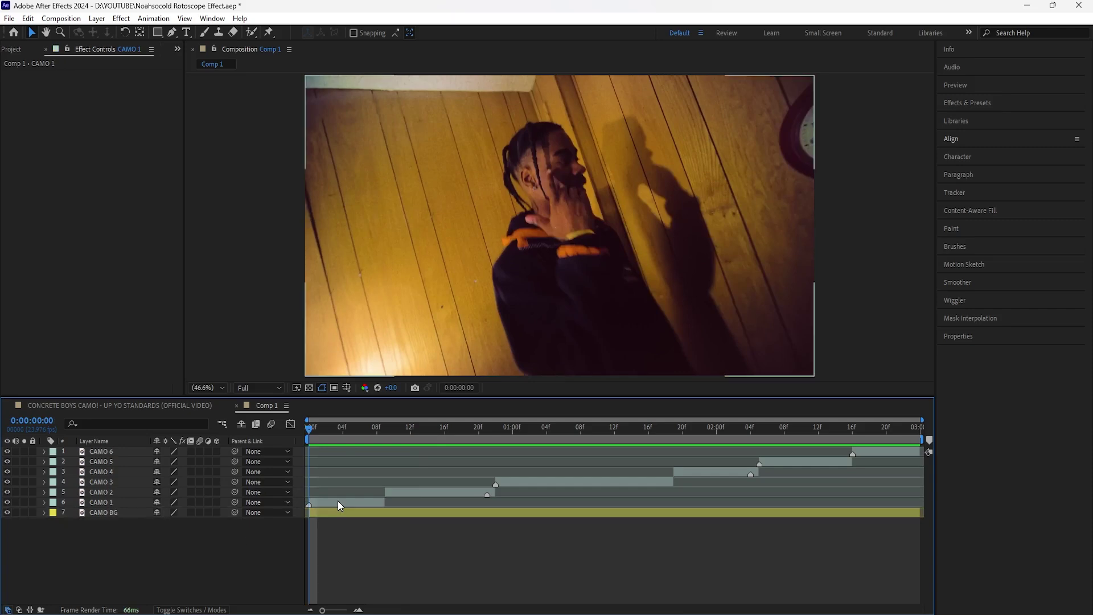
{"action": "left_click_drag", "start_coordinate": [318, 440], "coordinate": [739, 476]}
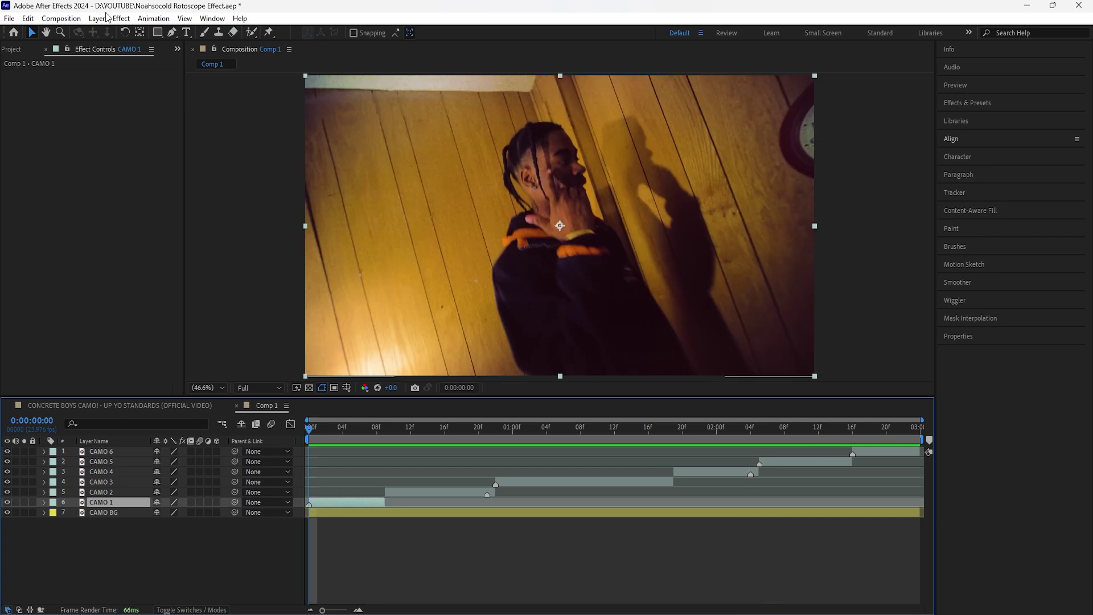
Add a layer marker to CAMO 1 at the first frame of the composition.
{"action": "left_click", "coordinate": [96, 18]}
{"action": "mouse_move", "coordinate": [244, 241]}
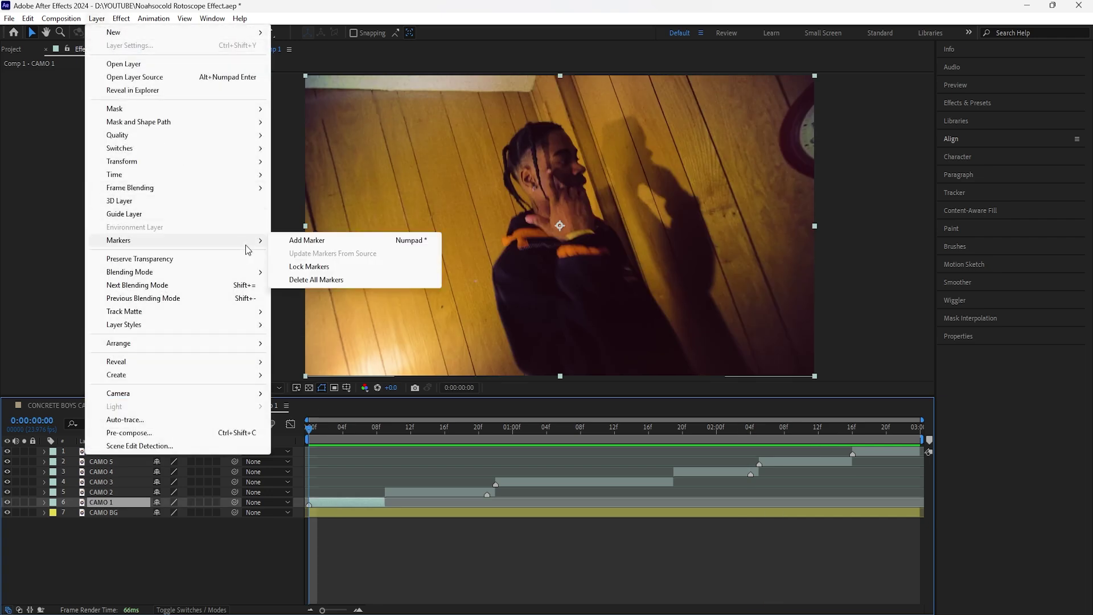
{"action": "left_click", "coordinate": [428, 246]}
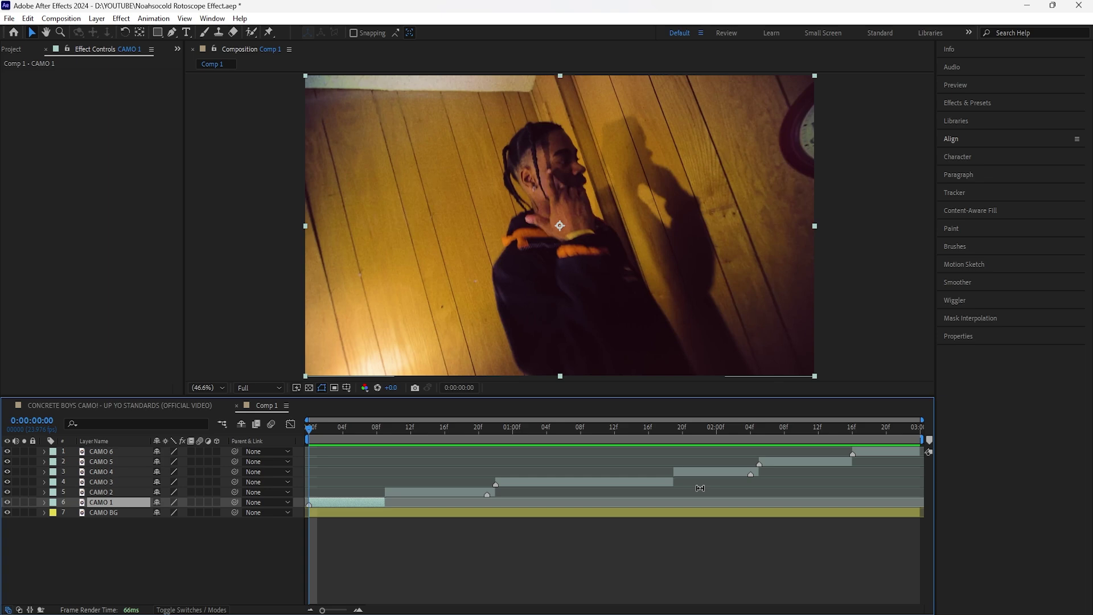
Apply Freeze Frame to the CAMO 1 layer at the first frame.
{"action": "right_click", "coordinate": [120, 505]}
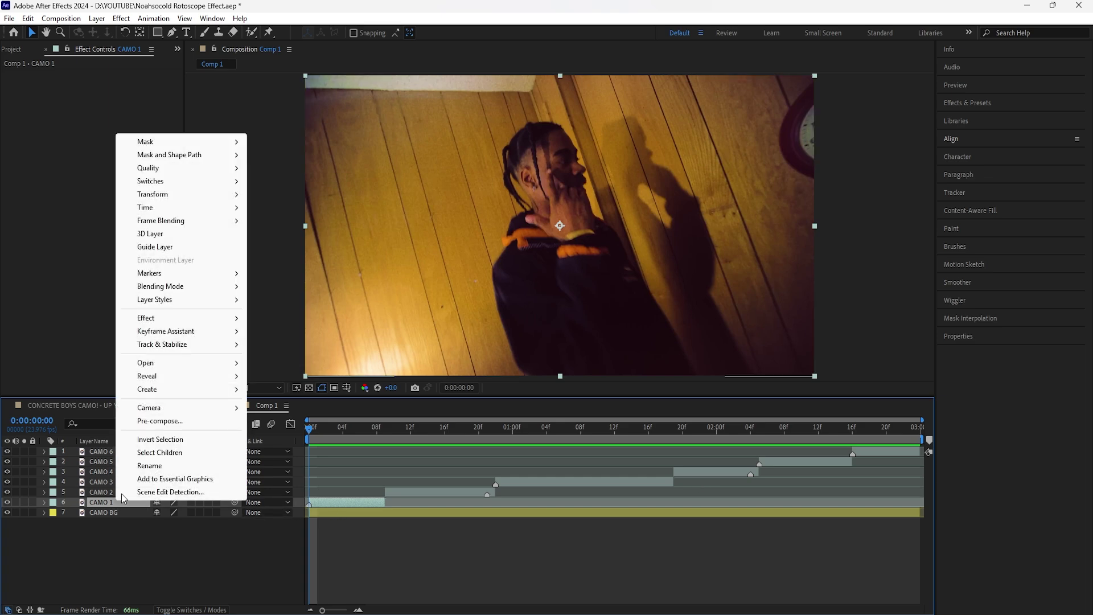
{"action": "mouse_move", "coordinate": [206, 208]}
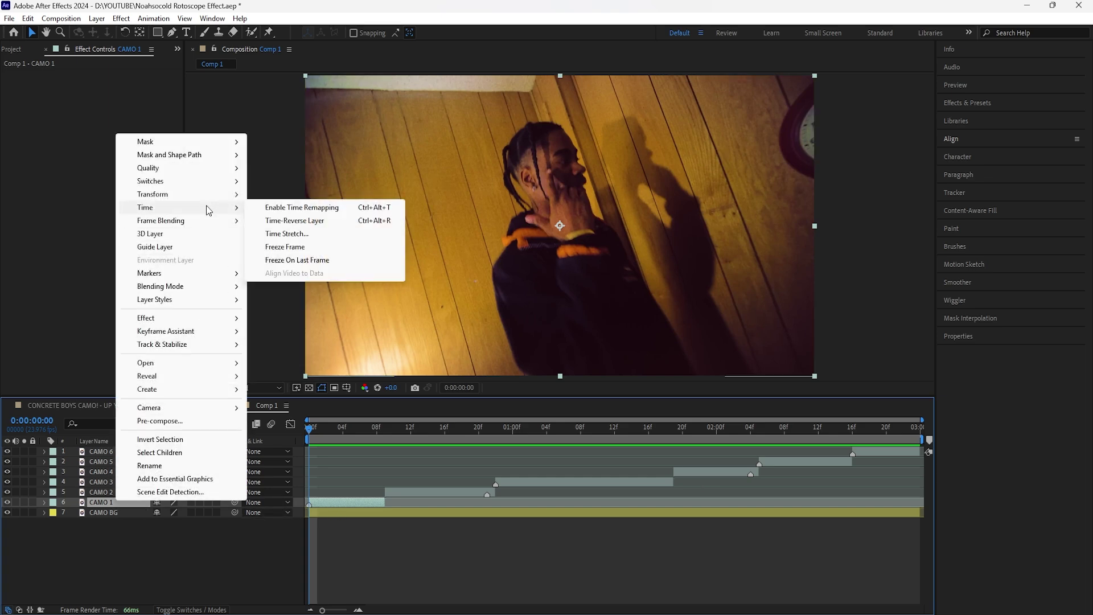
{"action": "left_click", "coordinate": [337, 246]}
Freeze the CAMO 2 layer at its marker, at 0:00:00:21.
{"action": "left_click_drag", "start_coordinate": [316, 433], "coordinate": [487, 446]}
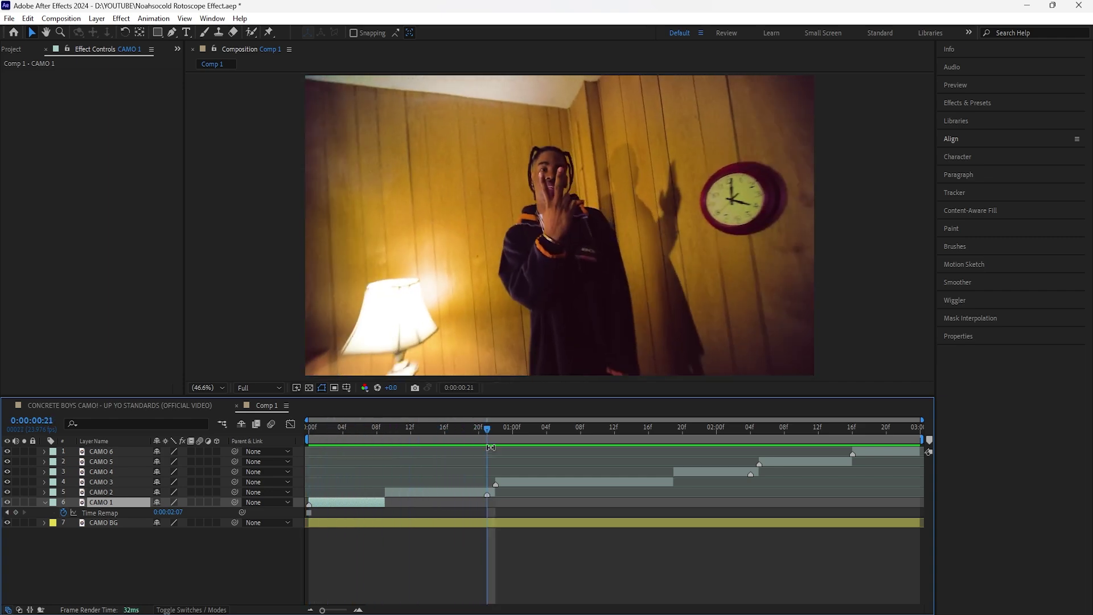
{"action": "left_click", "coordinate": [473, 494]}
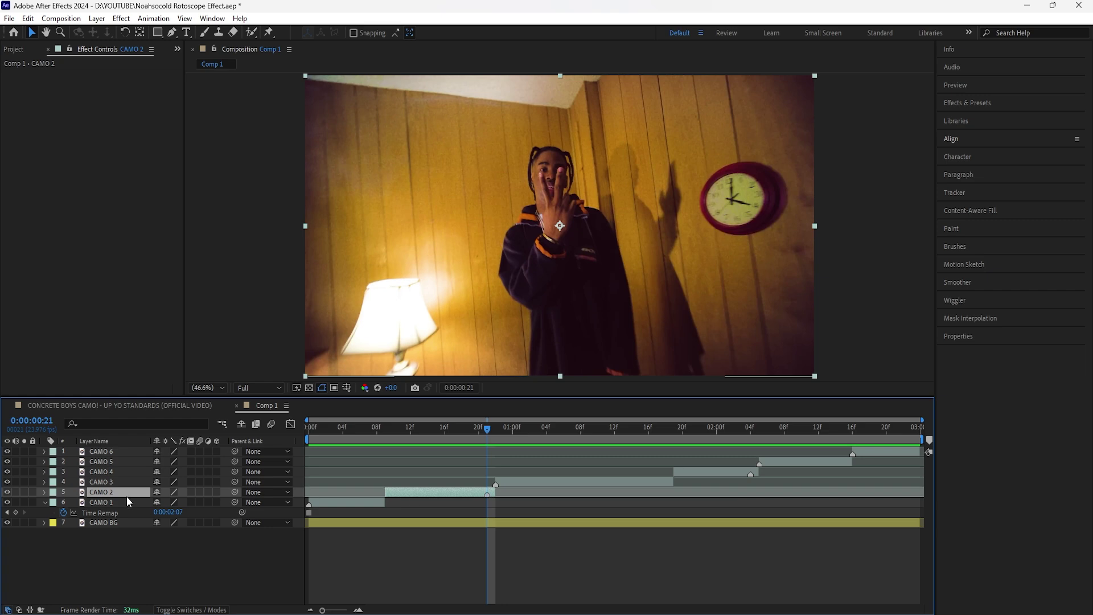
{"action": "right_click", "coordinate": [124, 491]}
{"action": "mouse_move", "coordinate": [186, 196]}
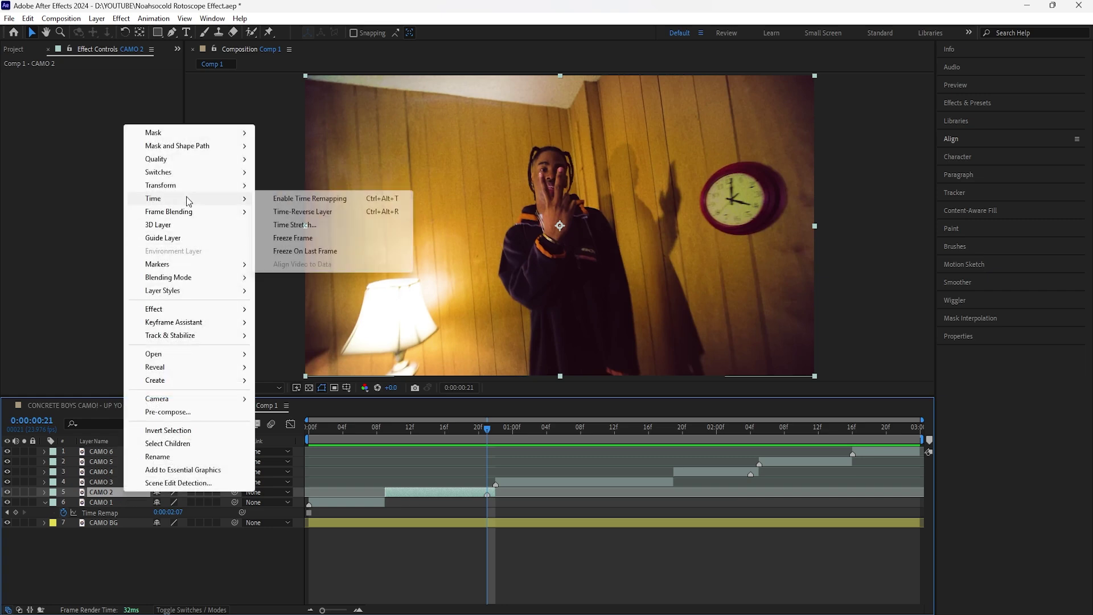
{"action": "left_click", "coordinate": [327, 238]}
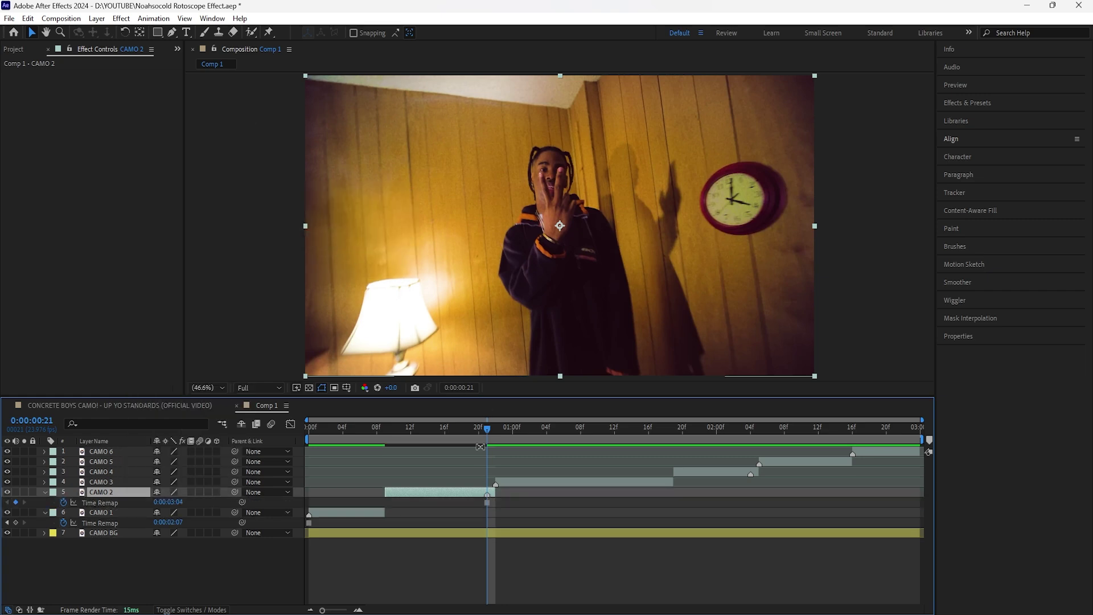
Freeze the CAMO 3 layer at 0:00:00:22 and CAMO 4, CAMO 5 and CAMO 6 at their own markers.
{"action": "mouse_move", "coordinate": [484, 431]}
{"action": "left_mouse_down"}
{"action": "mouse_move", "coordinate": [388, 446]}
{"action": "mouse_move", "coordinate": [494, 428]}
{"action": "left_mouse_up"}
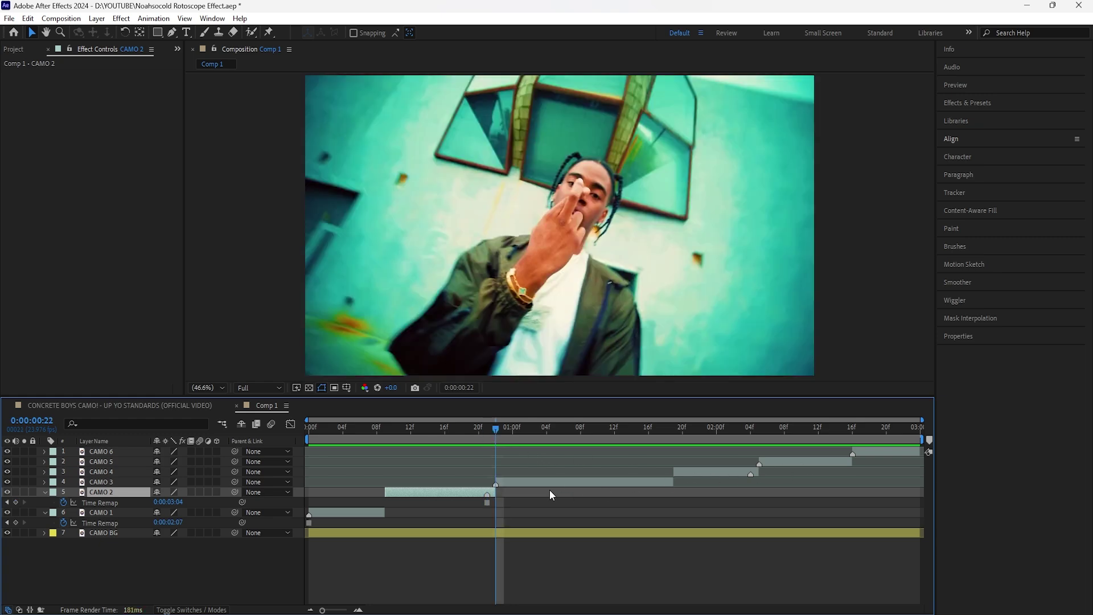
{"action": "left_click", "coordinate": [520, 484]}
{"action": "right_click", "coordinate": [102, 463]}
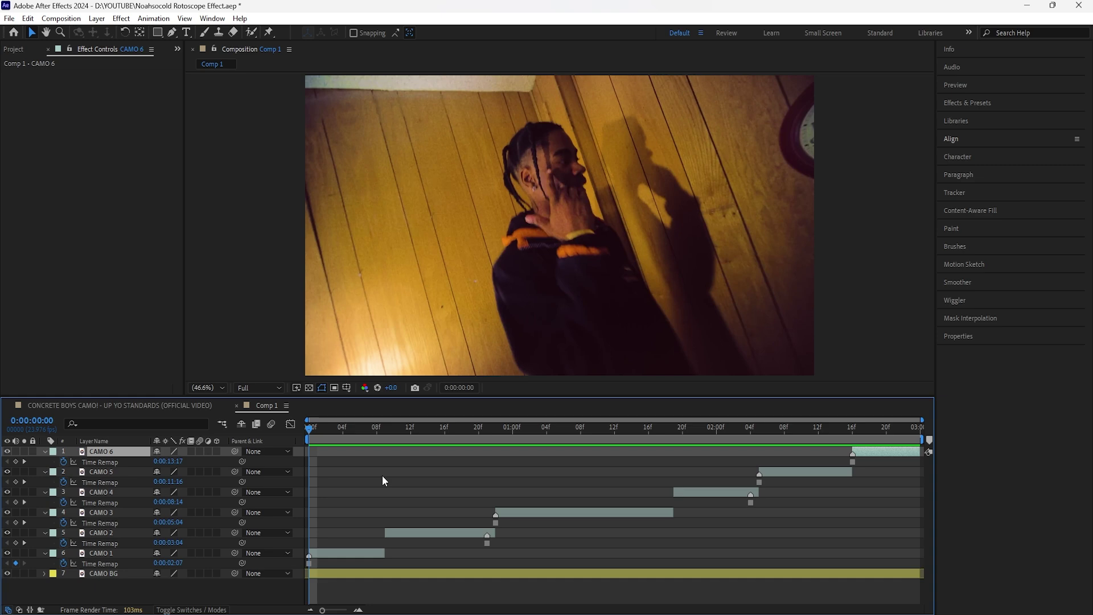
{"action": "left_click_drag", "start_coordinate": [319, 428], "coordinate": [621, 490]}
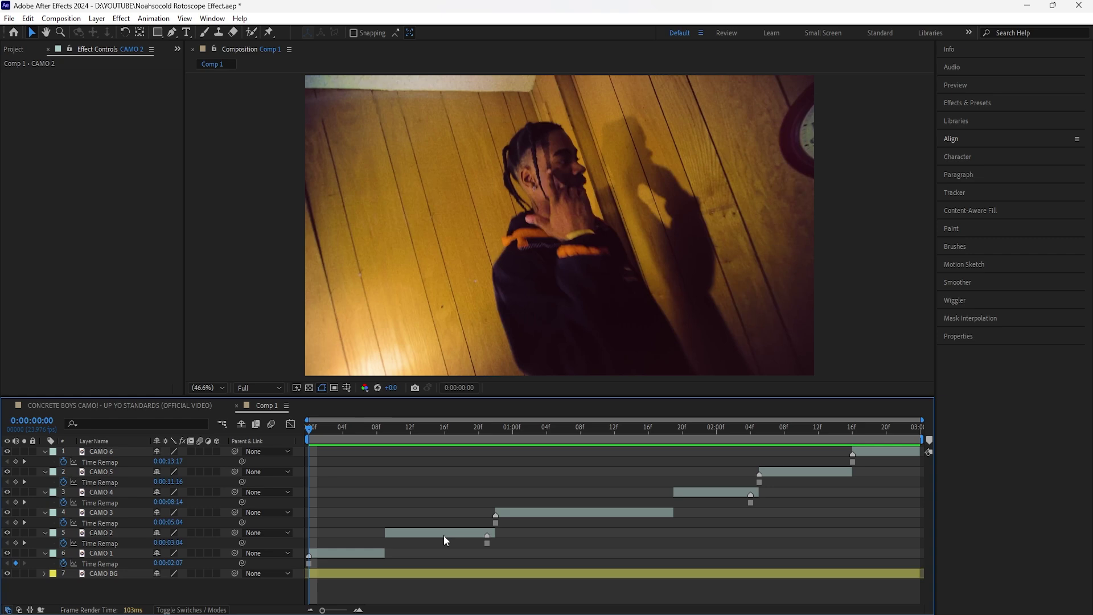
Move the CAMO 2 to CAMO 6 clips in time so that each one starts at the composition's first frame.
{"action": "left_click_drag", "start_coordinate": [453, 534], "coordinate": [378, 536]}
{"action": "left_click_drag", "start_coordinate": [520, 515], "coordinate": [341, 516]}
{"action": "left_click_drag", "start_coordinate": [691, 494], "coordinate": [331, 510]}
{"action": "left_click_drag", "start_coordinate": [787, 474], "coordinate": [341, 494]}
{"action": "left_click_drag", "start_coordinate": [869, 455], "coordinate": [325, 475]}
Collapse the Time Remap properties of all six CAMO layers and hide CAMO 2 to CAMO 6, leaving CAMO 1 selected.
{"action": "left_click", "coordinate": [119, 552], "text": "shift"}
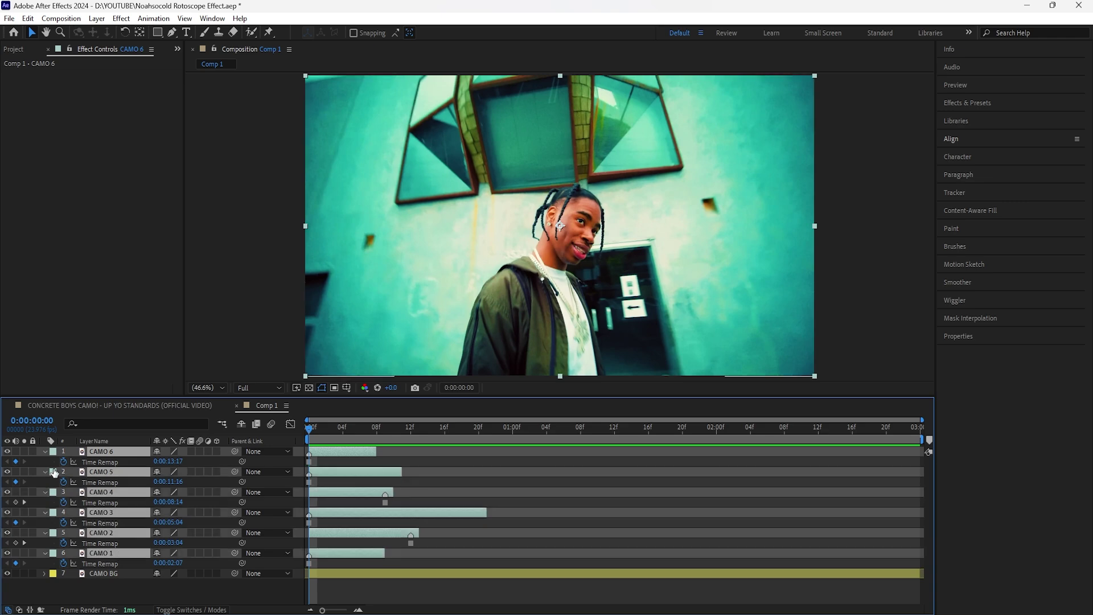
{"action": "key", "text": "u"}
{"action": "left_click", "coordinate": [131, 548]}
{"action": "left_click", "coordinate": [110, 501]}
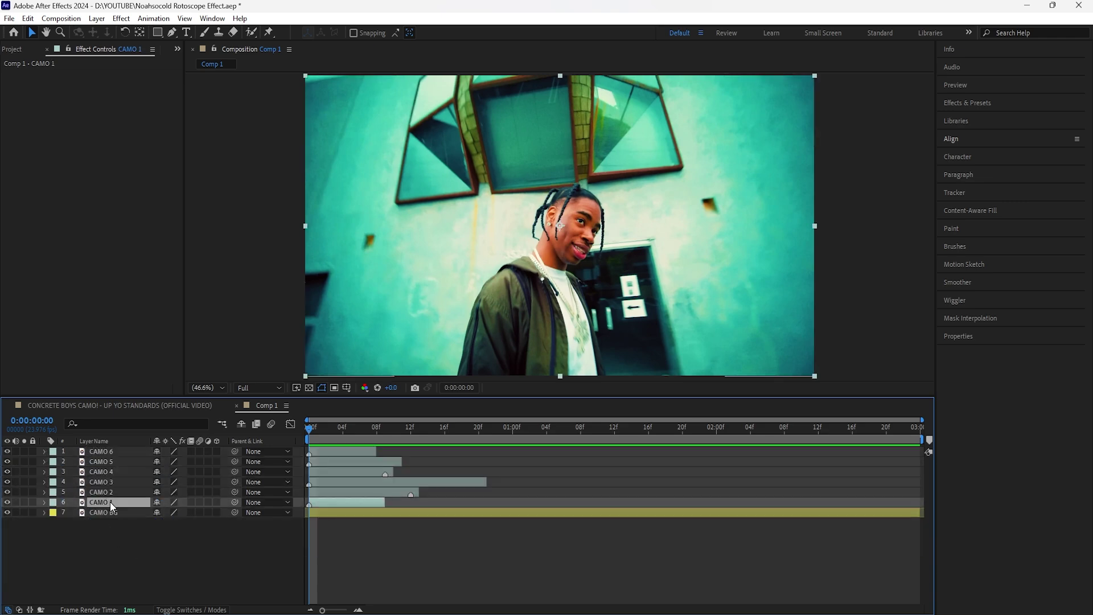
{"action": "left_click_drag", "start_coordinate": [6, 451], "coordinate": [7, 492]}
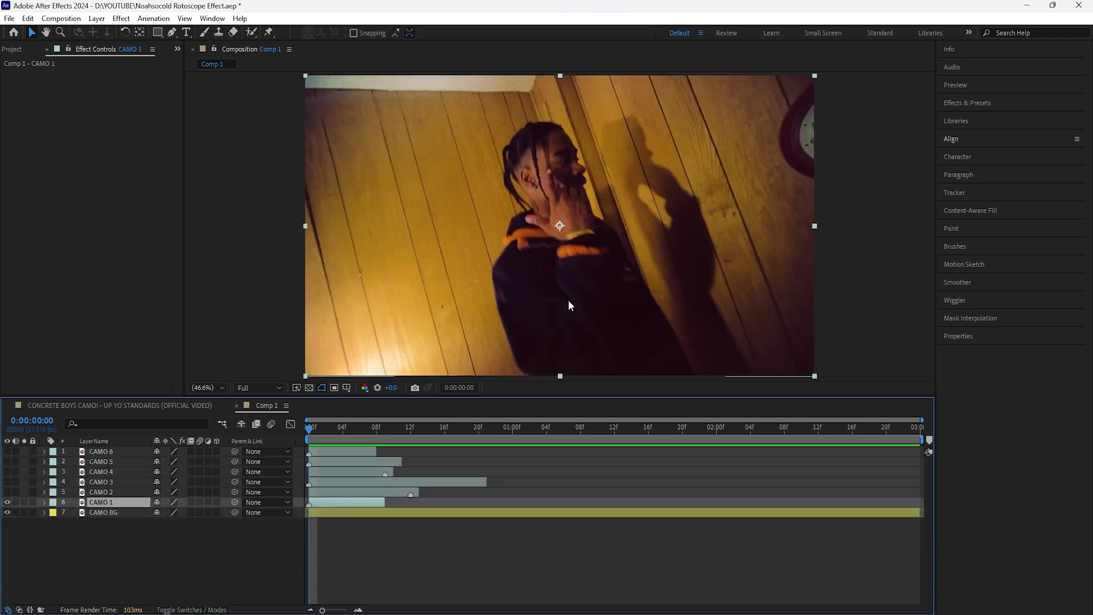
Cut out the man in CAMO 1 with the Pen tool, using one Add mask and three Subtract masks, and hide CAMO BG.
{"action": "left_click", "coordinate": [172, 32]}
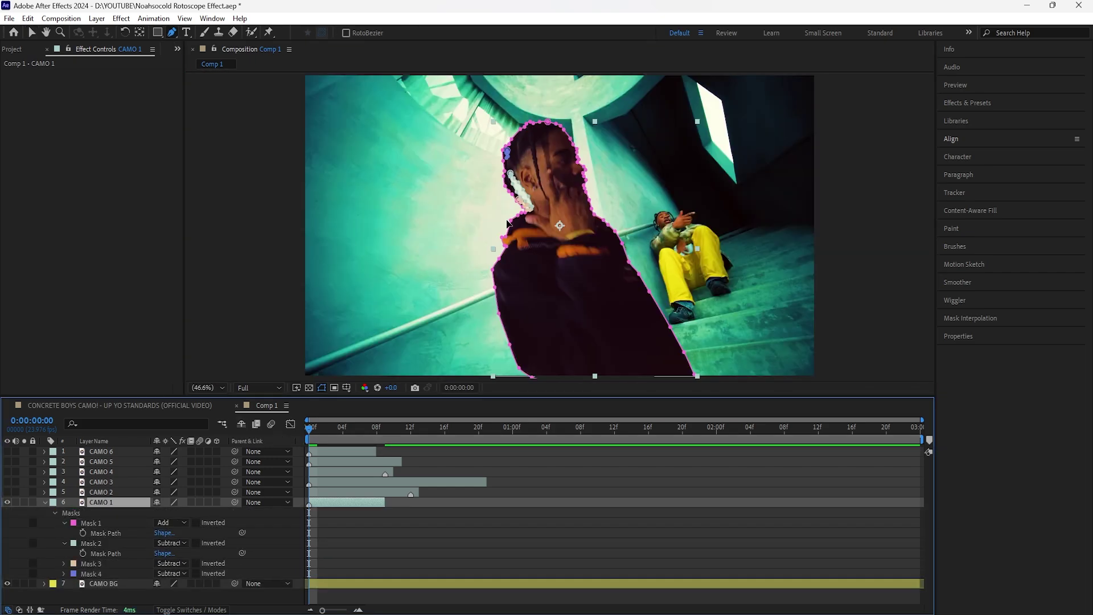
{"action": "left_click", "coordinate": [32, 32]}
{"action": "left_click", "coordinate": [114, 584]}
{"action": "left_click", "coordinate": [7, 583]}
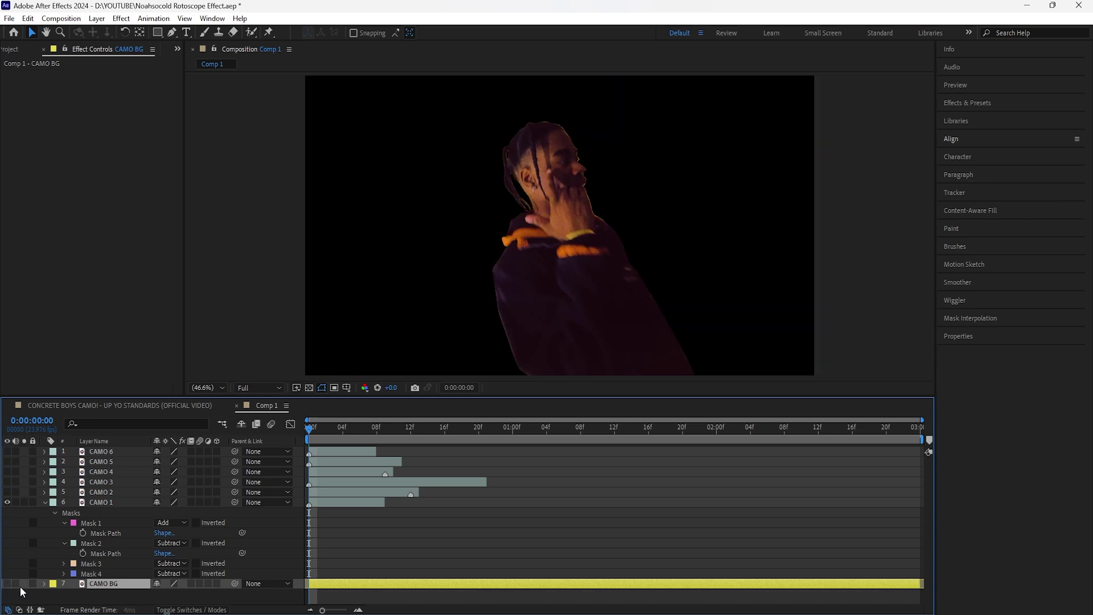
{"action": "left_click", "coordinate": [323, 391]}
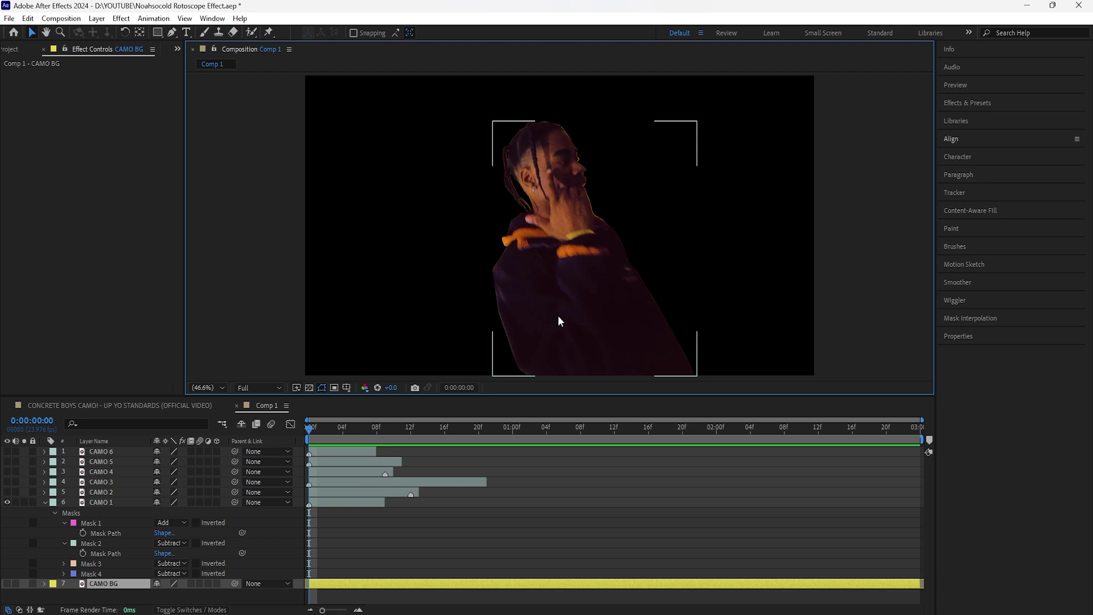
Make CAMO 2 to CAMO 6 visible and mask out the man in each of these layers.
{"action": "left_click", "coordinate": [123, 503]}
{"action": "left_click", "coordinate": [124, 493]}
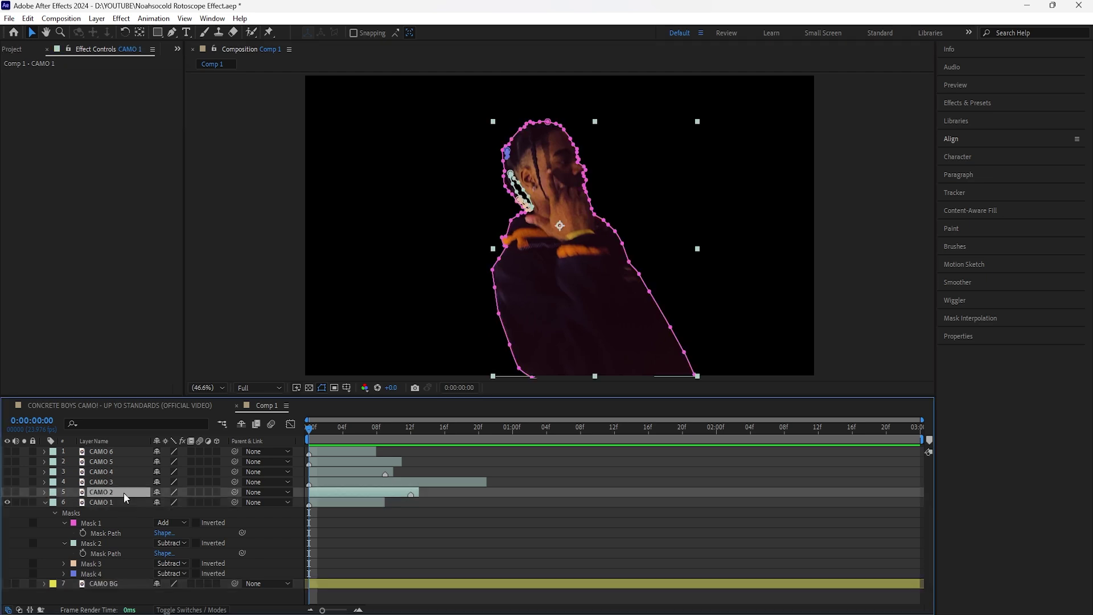
{"action": "left_click", "coordinate": [8, 493]}
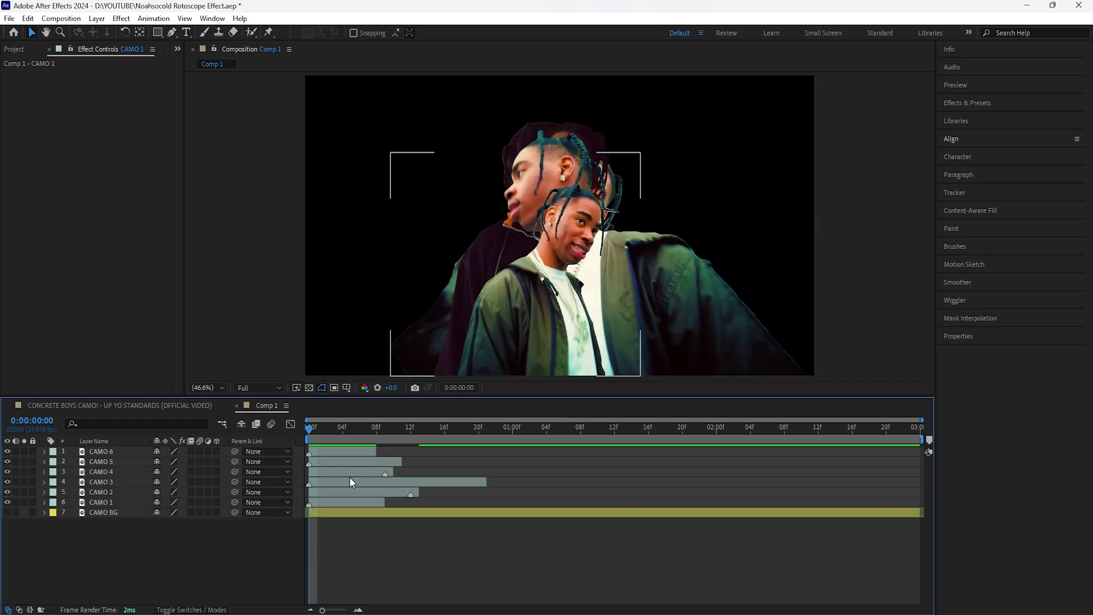
Select CAMO 1 to CAMO 6 and delete all their layer markers.
{"action": "left_click", "coordinate": [111, 502]}
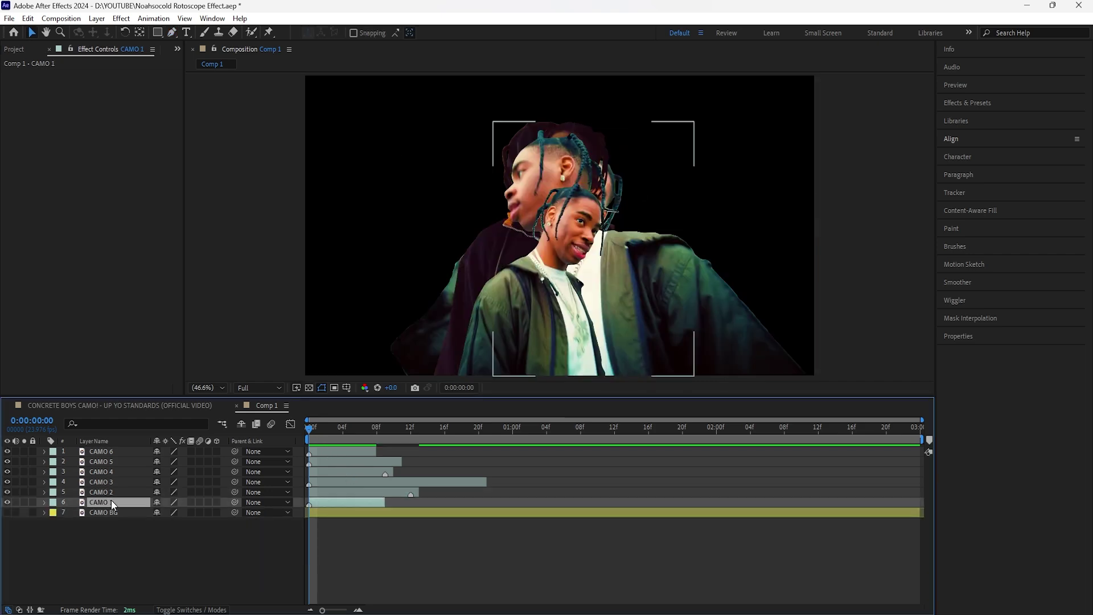
{"action": "left_click", "coordinate": [315, 460]}
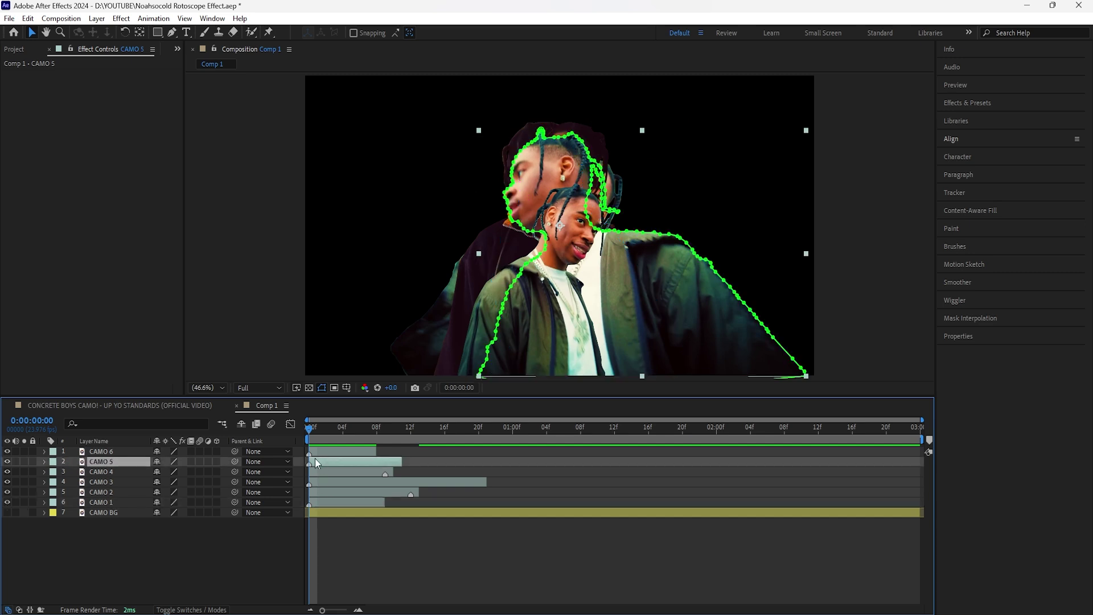
{"action": "right_click", "coordinate": [309, 454]}
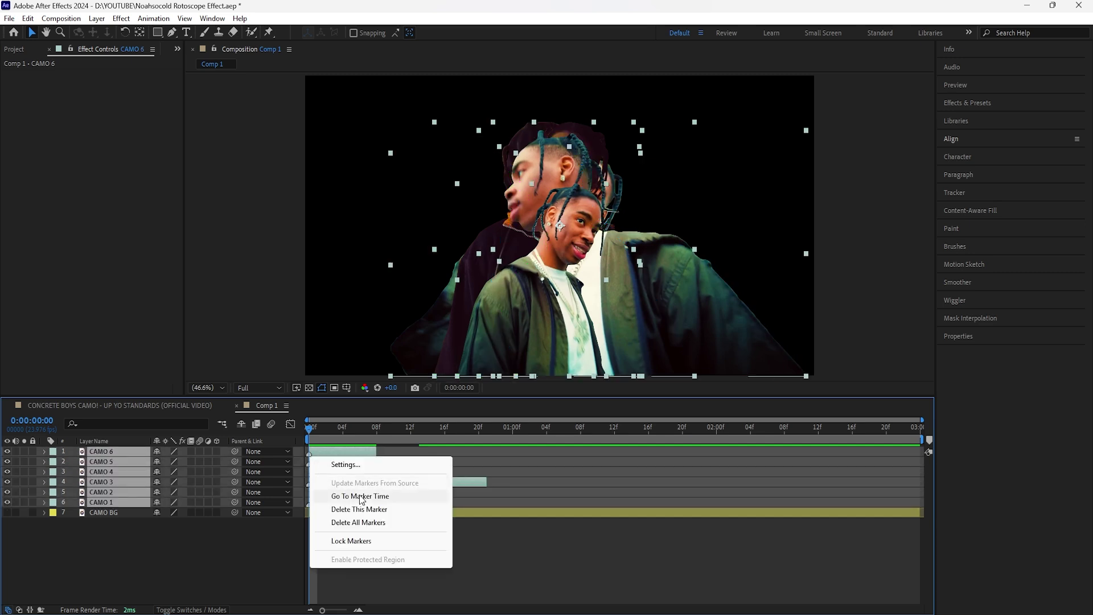
{"action": "left_click", "coordinate": [398, 523]}
{"action": "left_click", "coordinate": [397, 525]}
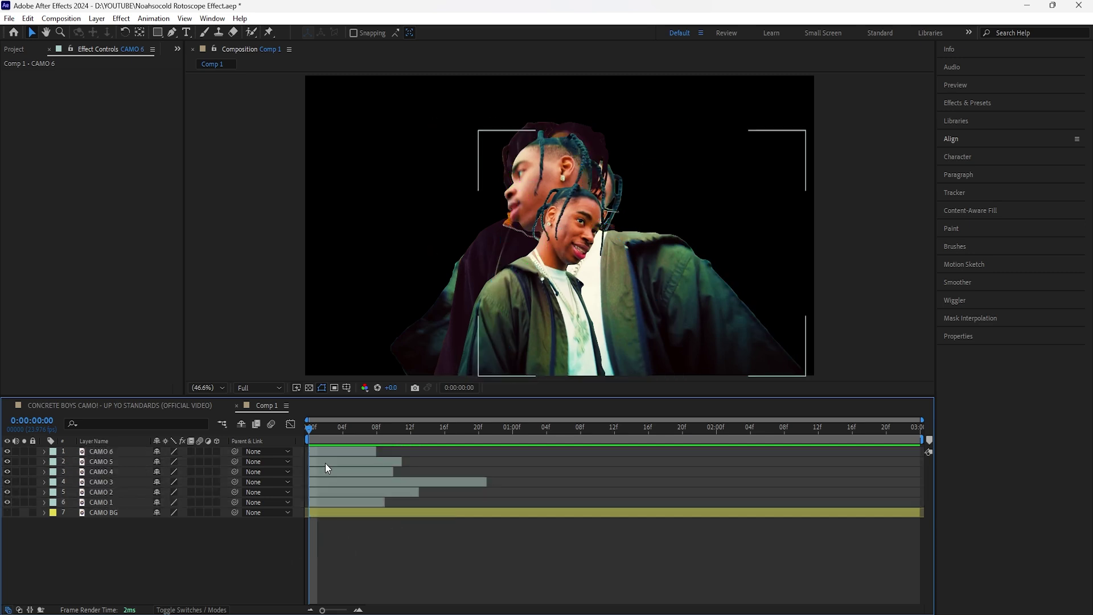
Extend the out points of all six CAMO layers to the end of the composition and deselect them.
{"action": "left_click", "coordinate": [109, 503]}
{"action": "left_click", "coordinate": [111, 452], "text": "shift"}
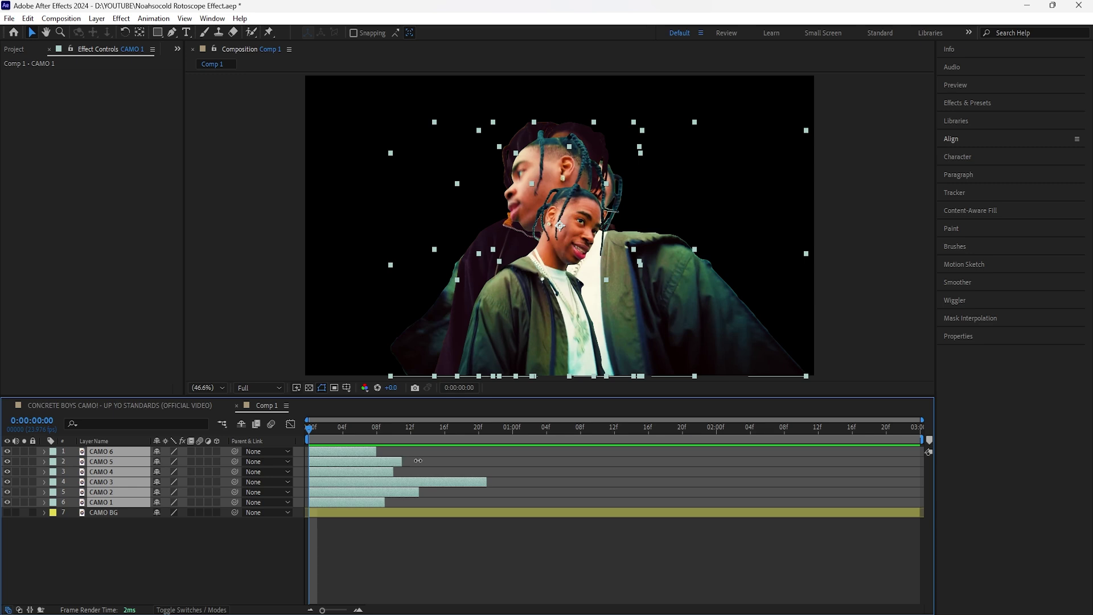
{"action": "left_click_drag", "start_coordinate": [419, 460], "coordinate": [943, 467]}
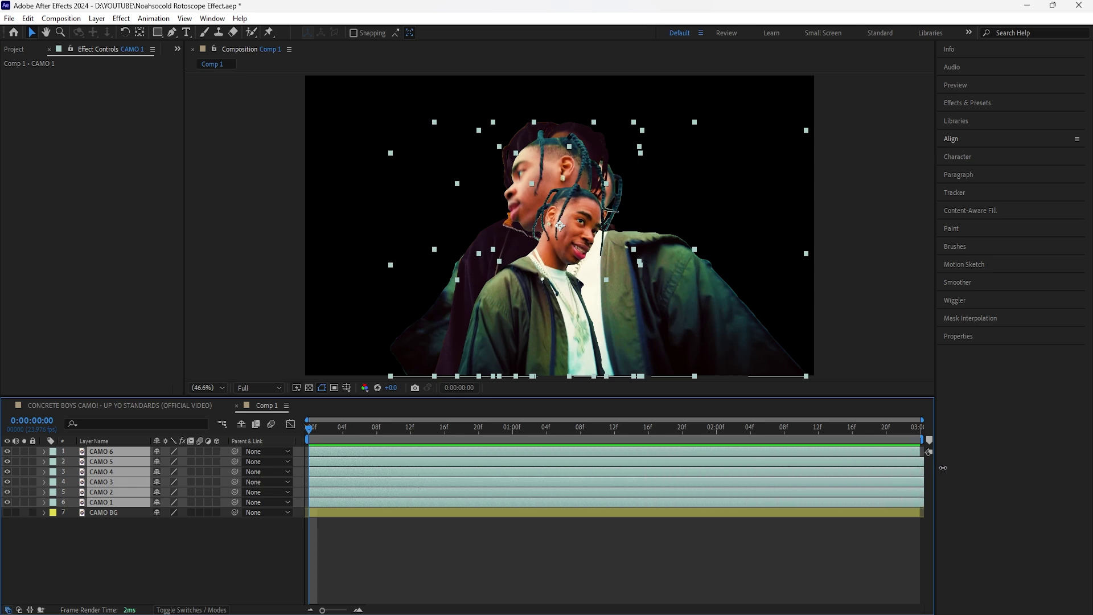
{"action": "left_click", "coordinate": [221, 558]}
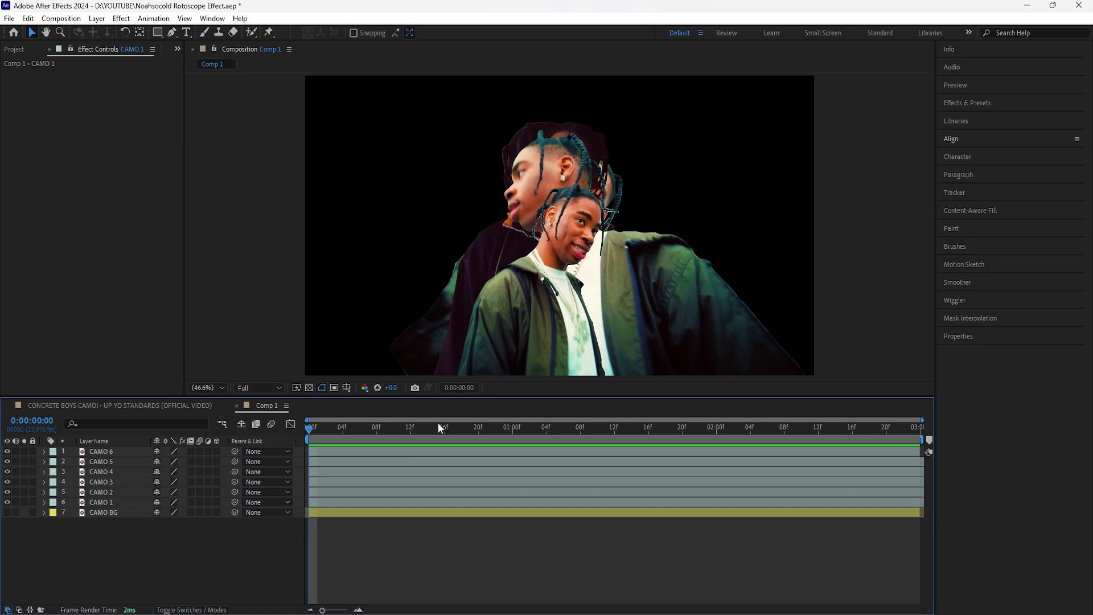
Make the CAMO BG layer visible behind the six cutouts and check it against the cutouts at another frame.
{"action": "left_click", "coordinate": [7, 512]}
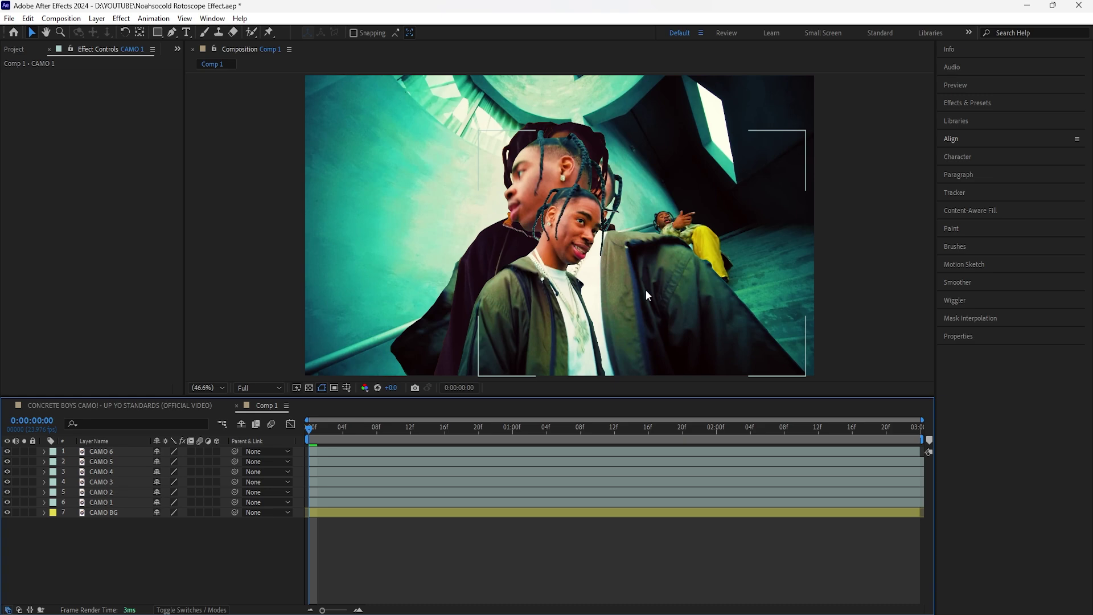
{"action": "left_click", "coordinate": [118, 502]}
{"action": "left_click", "coordinate": [117, 452], "text": "shift"}
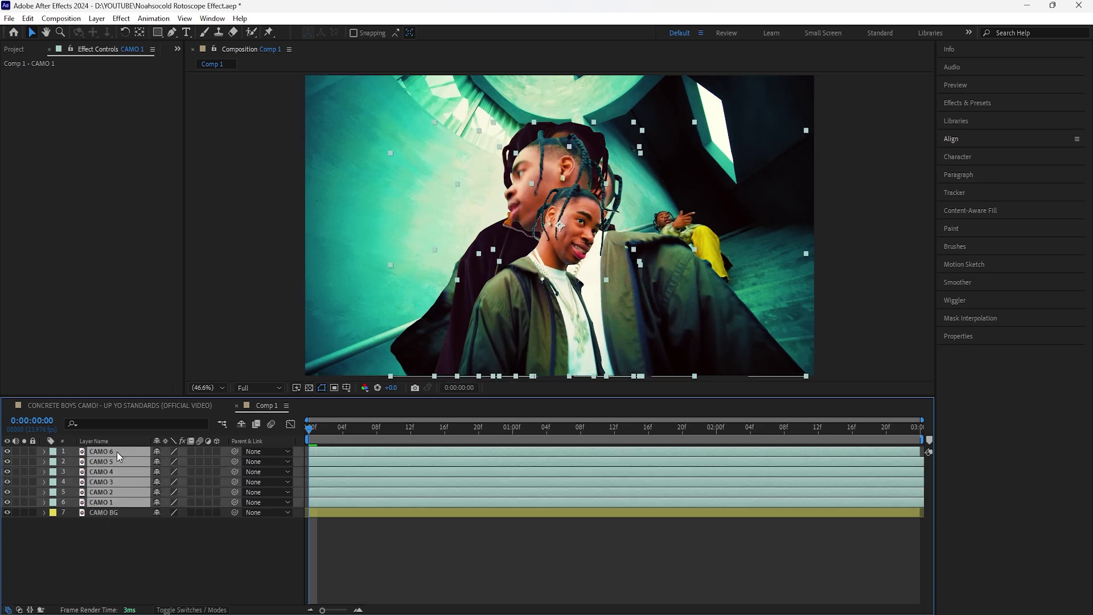
{"action": "left_click", "coordinate": [174, 535]}
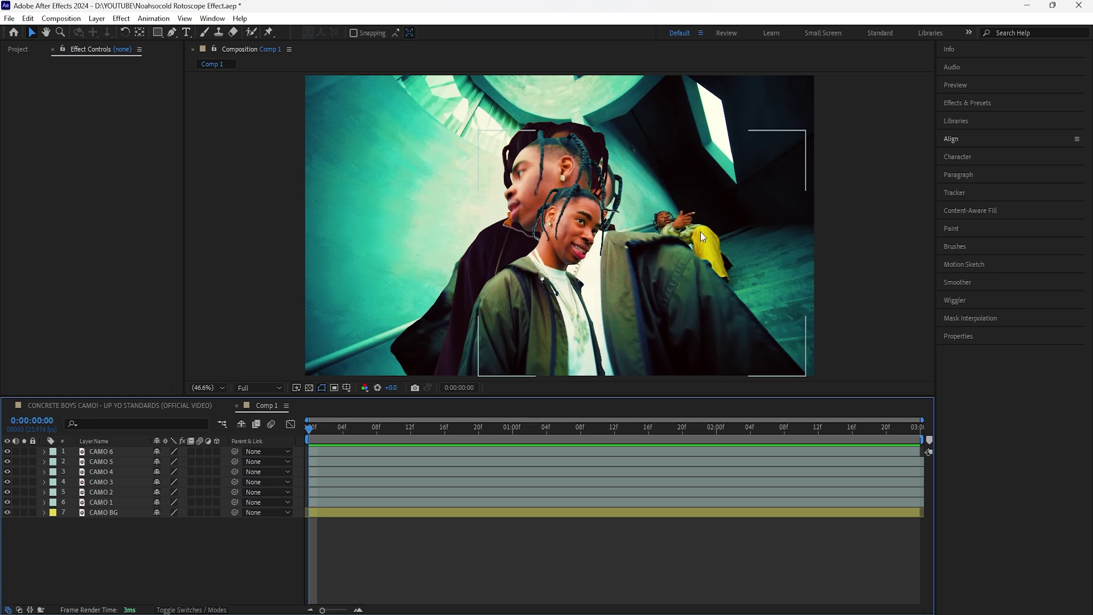
{"action": "left_click", "coordinate": [123, 513]}
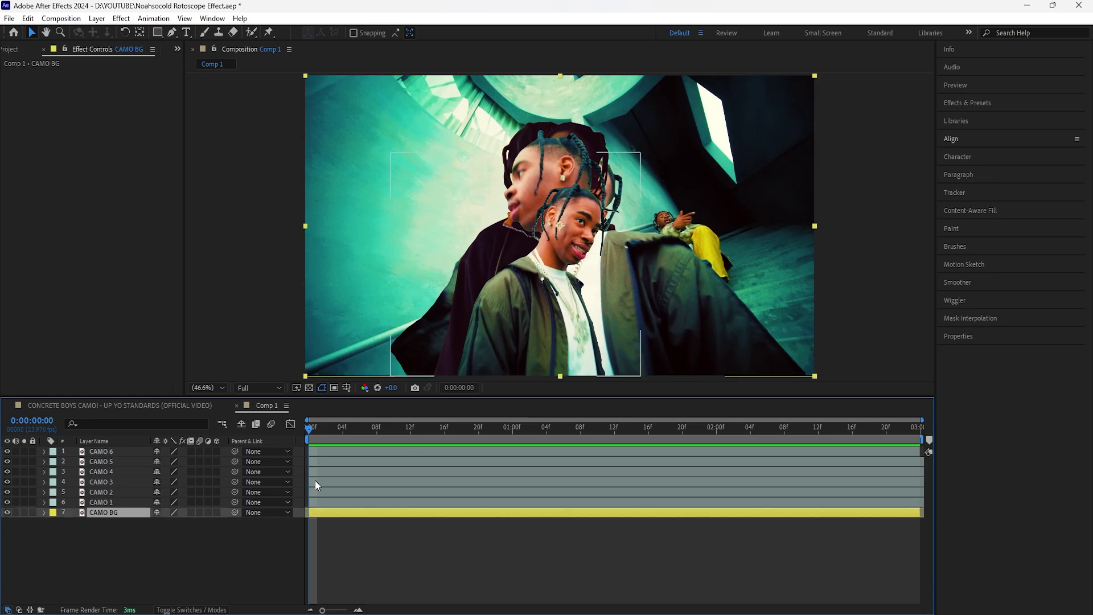
{"action": "left_click", "coordinate": [129, 503]}
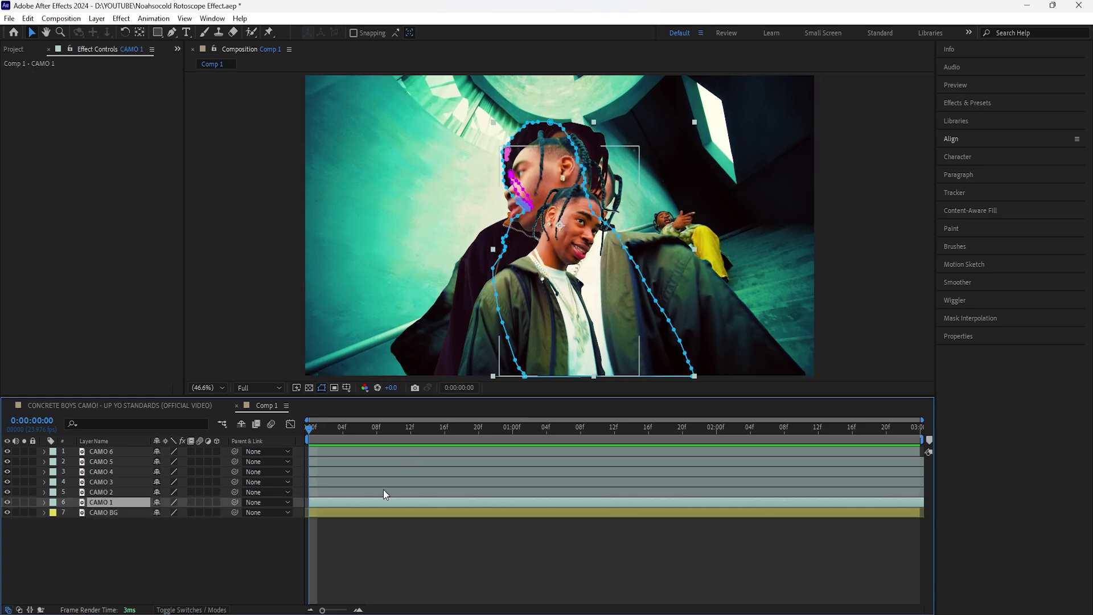
{"action": "left_click_drag", "start_coordinate": [309, 428], "coordinate": [358, 436]}
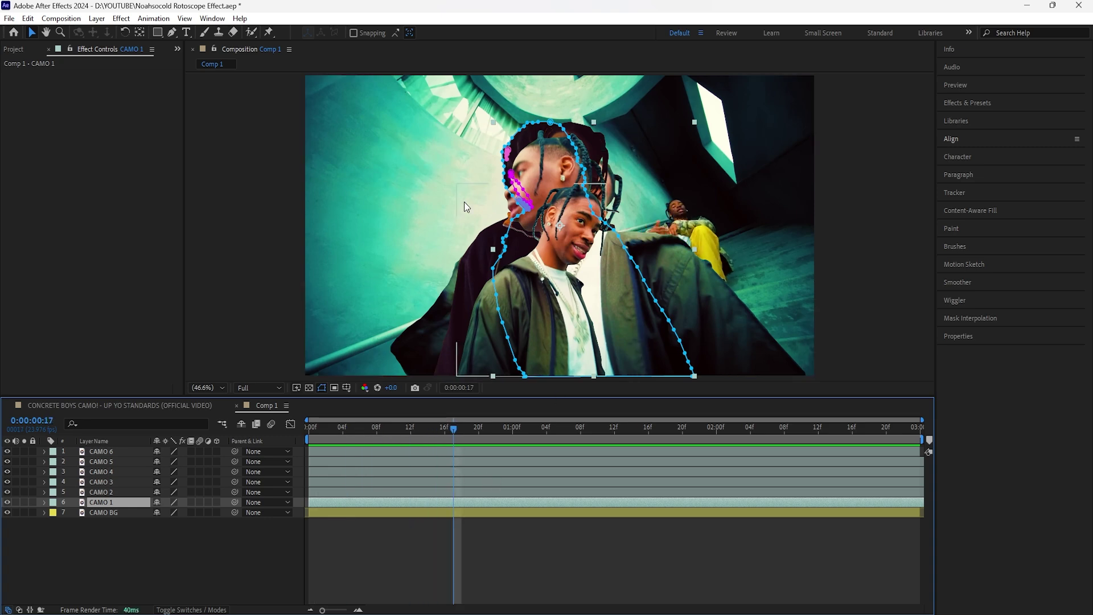
Hide CAMO 3 to CAMO 6 and show them again one at a time to review each cutout.
{"action": "left_click", "coordinate": [106, 492]}
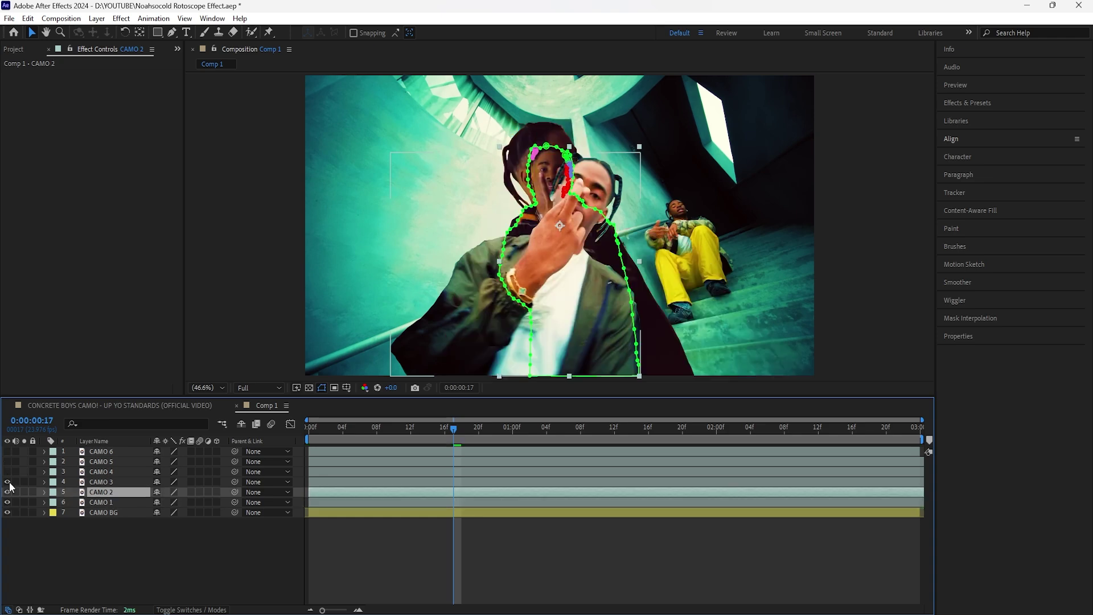
{"action": "left_click_drag", "start_coordinate": [7, 481], "coordinate": [7, 451]}
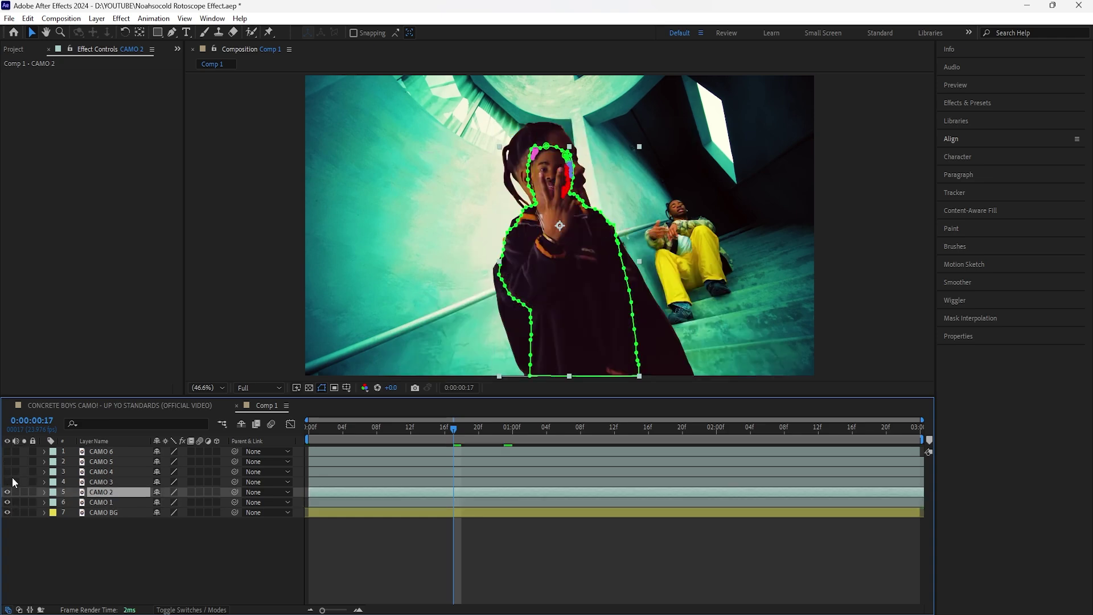
{"action": "left_click", "coordinate": [7, 481]}
{"action": "left_click", "coordinate": [7, 472]}
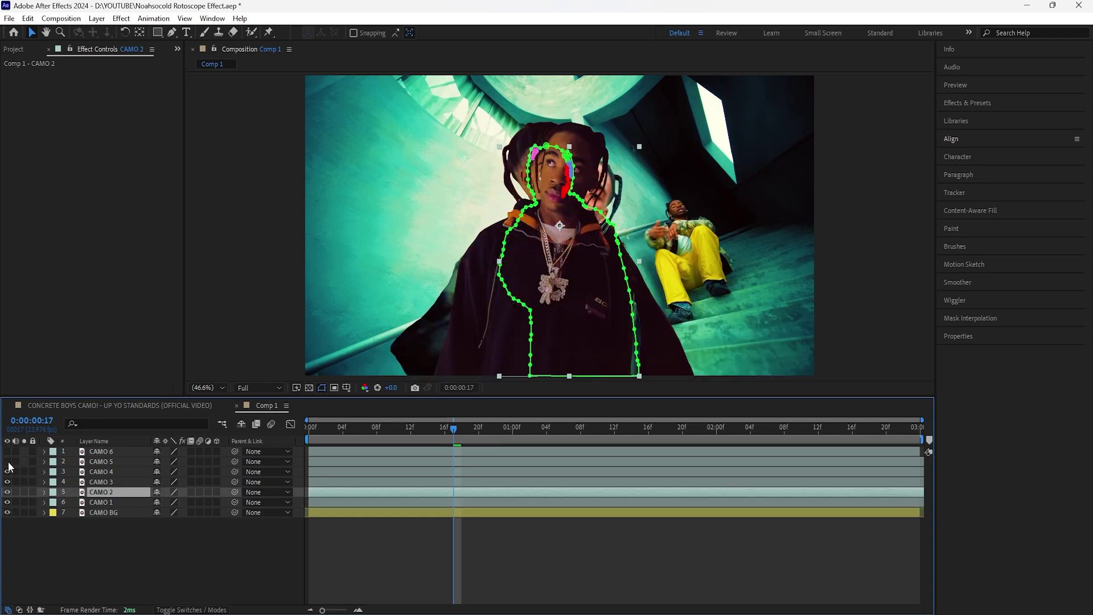
{"action": "left_click", "coordinate": [8, 461]}
{"action": "left_click", "coordinate": [7, 452]}
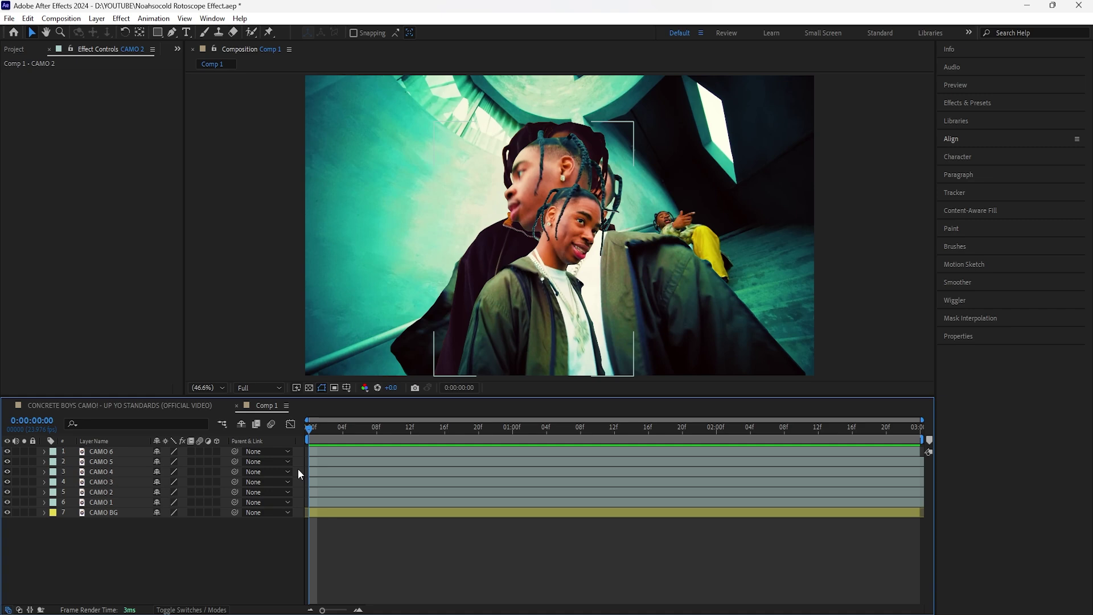
Spread CAMO 2 to CAMO 6 into a staggered group and restack the layers as CAMO 3, 6, 5, 4, 2, 1.
{"action": "left_click_drag", "start_coordinate": [7, 450], "coordinate": [11, 486]}
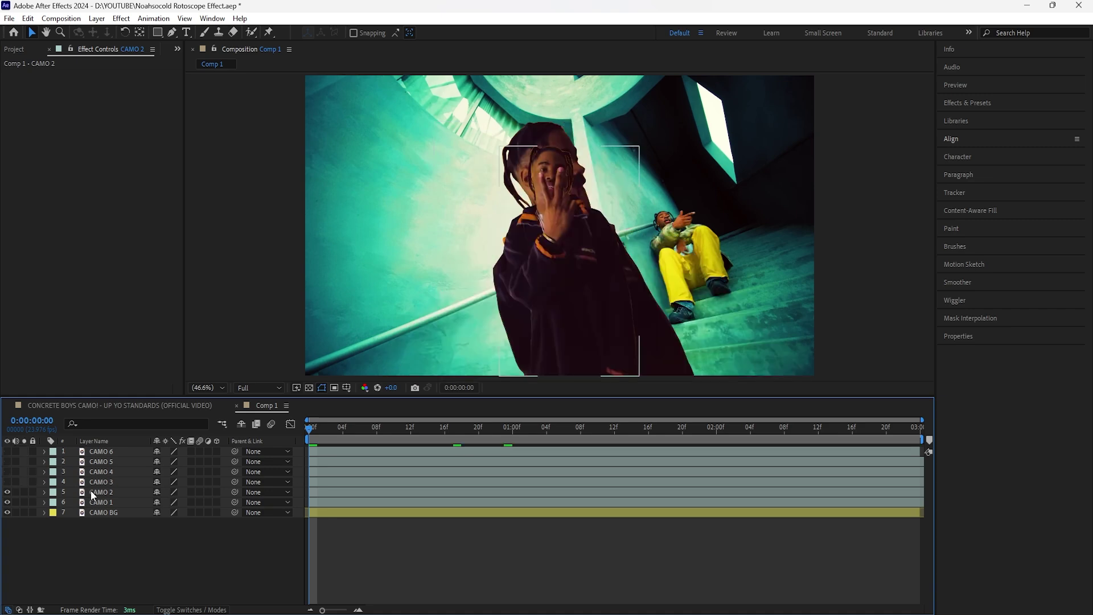
{"action": "left_click", "coordinate": [109, 492]}
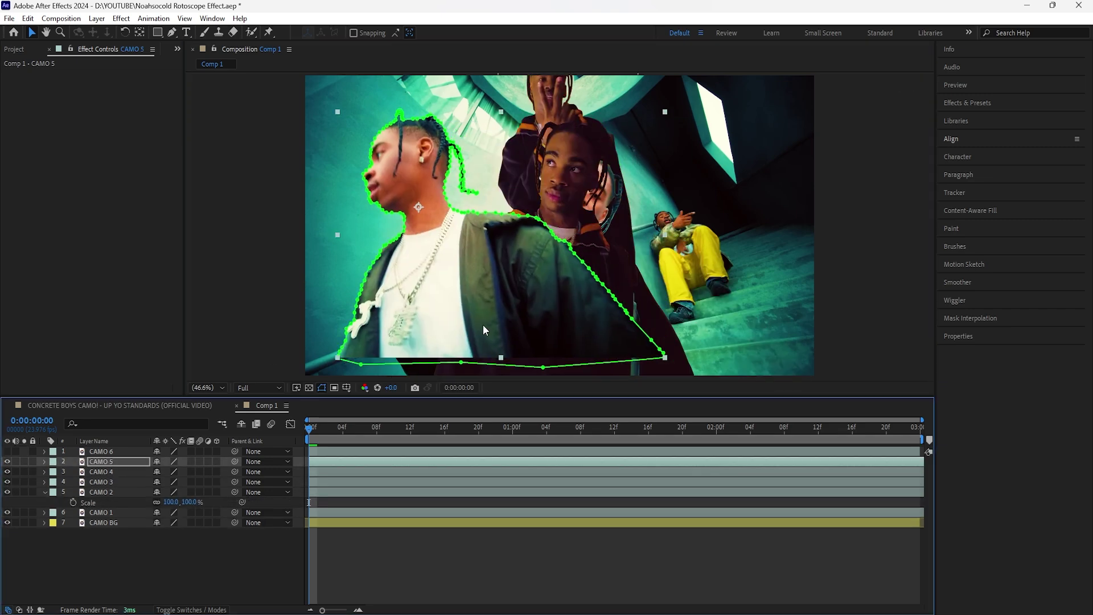
{"action": "key", "text": "ctrl+Down"}
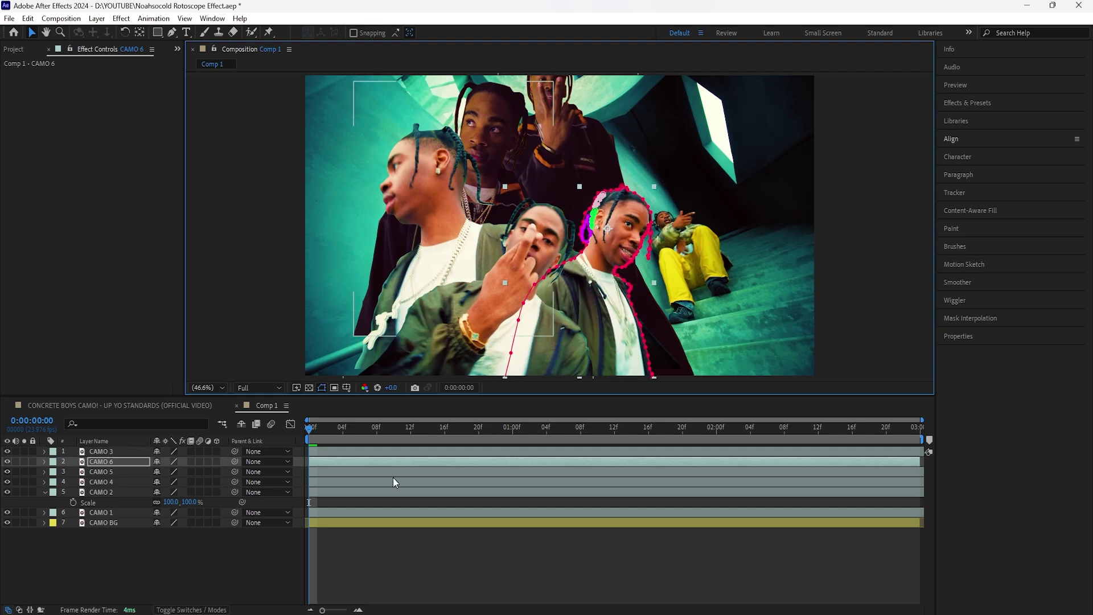
Rearrange the cutouts, moving CAMO 1 below CAMO 3 and scaling CAMO 3 to 97%, CAMO 1 to 75%, CAMO 5 to 70% and CAMO 4 to 90%.
{"action": "left_click", "coordinate": [121, 511]}
{"action": "left_click", "coordinate": [120, 453], "text": "shift"}
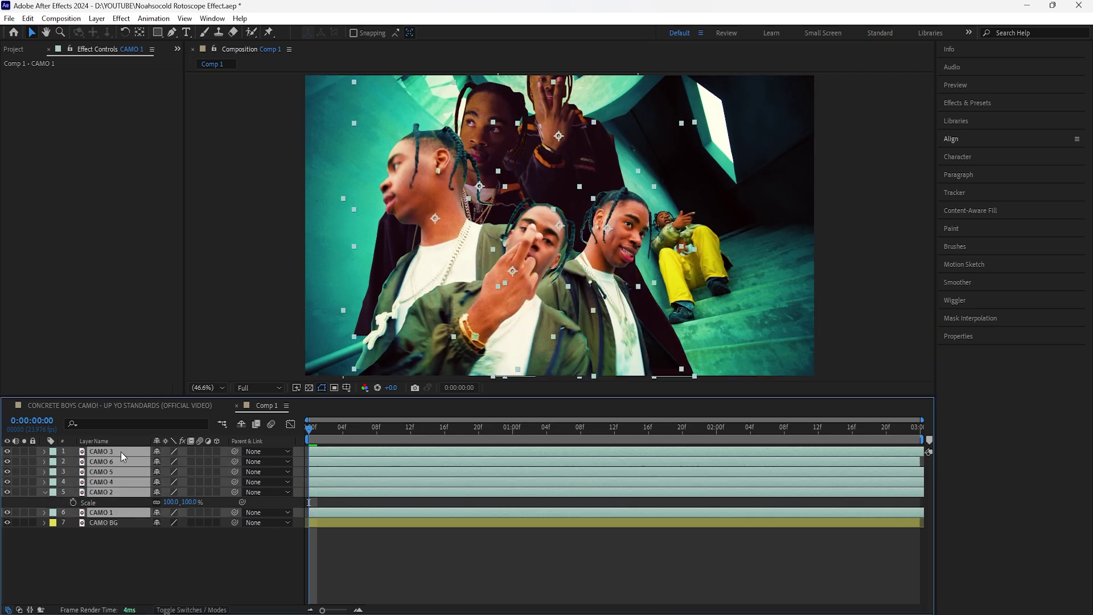
{"action": "key", "text": "p"}
{"action": "key", "text": "shift+s"}
{"action": "scroll", "coordinate": [121, 455], "scroll_direction": "down", "scroll_amount": 1}
{"action": "left_click", "coordinate": [119, 538]}
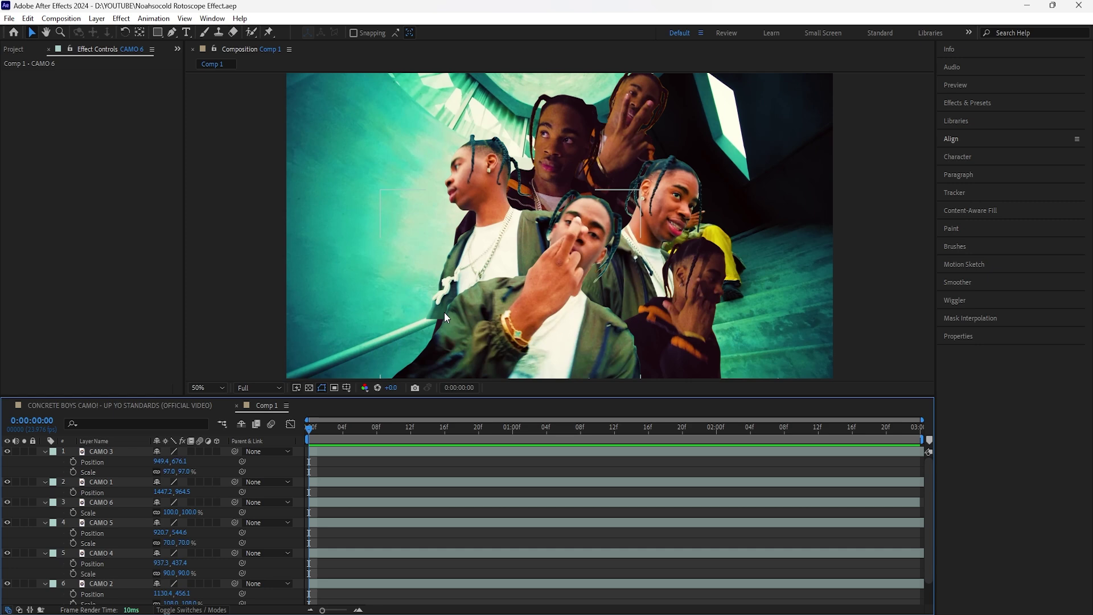
{"action": "left_click", "coordinate": [325, 475]}
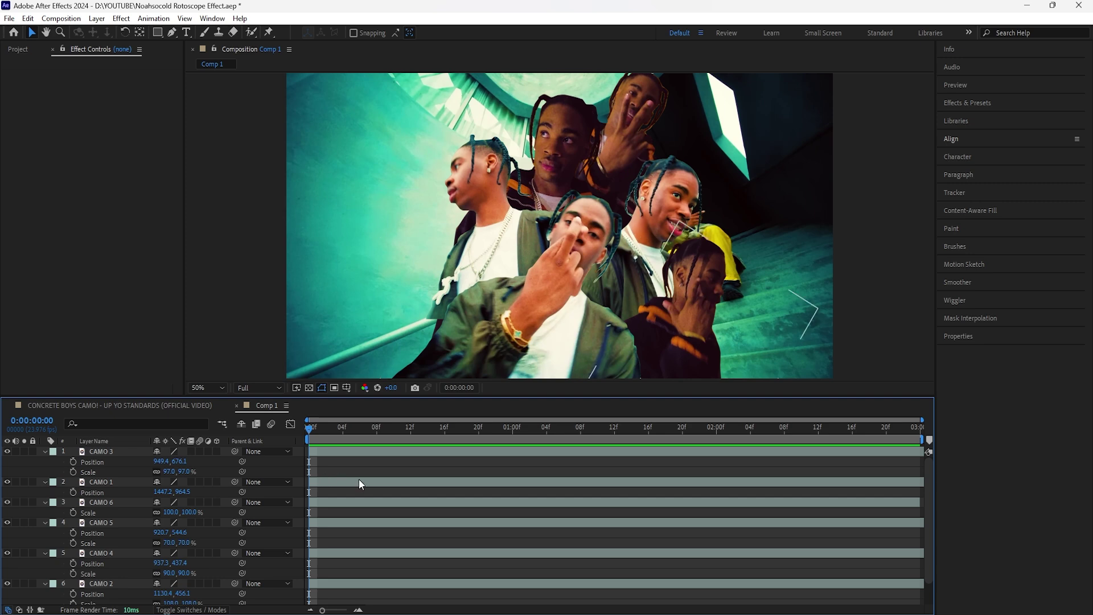
Select all six CAMO cutout layers and reveal only their Position and Scale properties.
{"action": "scroll", "coordinate": [358, 480], "scroll_direction": "down", "scroll_amount": 1}
{"action": "scroll", "coordinate": [358, 483], "scroll_direction": "up", "scroll_amount": 1}
{"action": "left_click", "coordinate": [107, 452]}
{"action": "scroll", "coordinate": [113, 556], "scroll_direction": "down", "scroll_amount": 1}
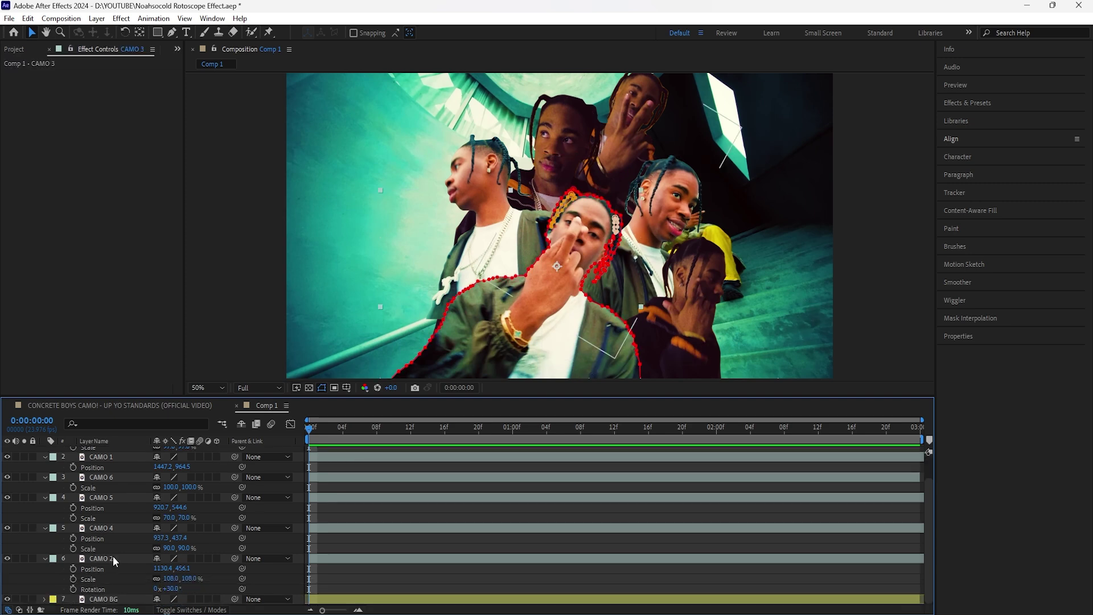
{"action": "left_click", "coordinate": [113, 556], "text": "shift"}
{"action": "key", "text": "u"}
{"action": "key", "text": "p"}
{"action": "key", "text": "shift+s"}
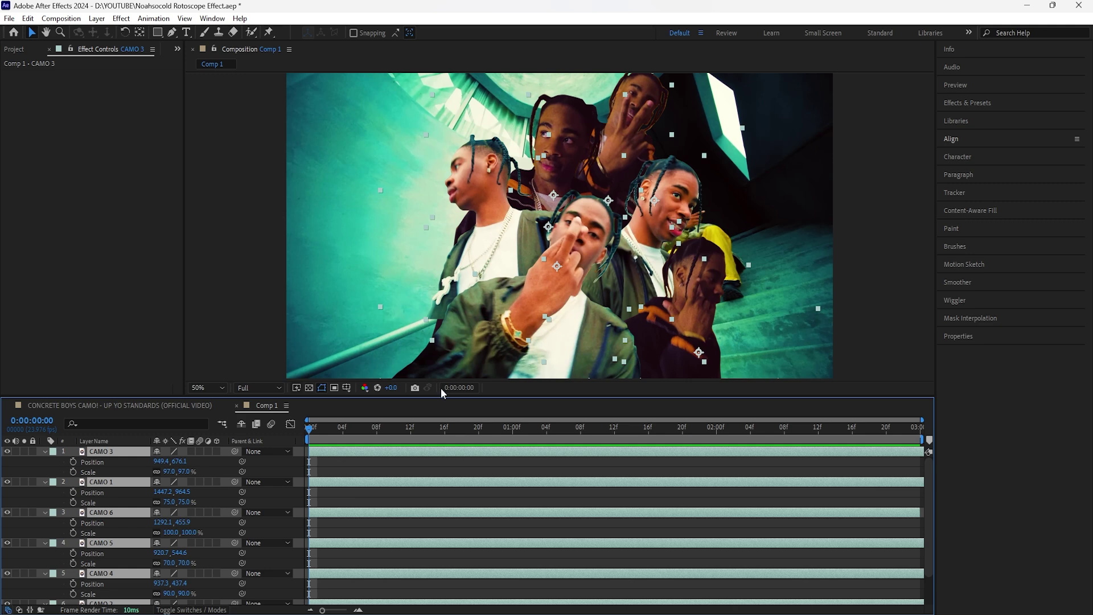
{"action": "left_click", "coordinate": [366, 463]}
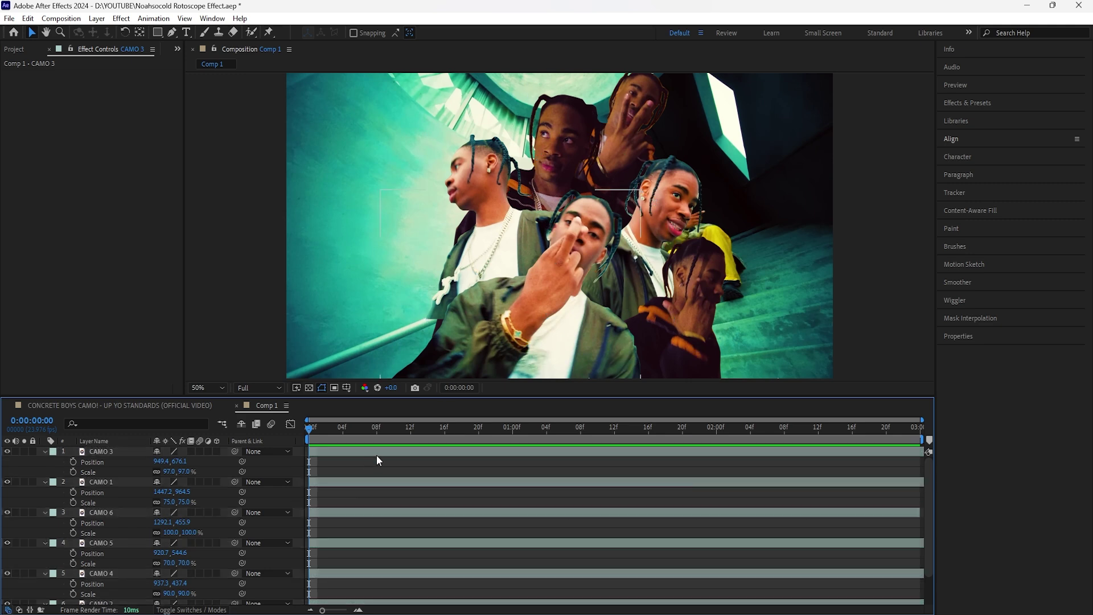
Add Position and Scale keyframes to all six CAMO cutout layers at the start of the composition.
{"action": "left_click", "coordinate": [73, 462]}
{"action": "left_click", "coordinate": [73, 472]}
{"action": "left_click", "coordinate": [73, 493]}
{"action": "left_click", "coordinate": [73, 502]}
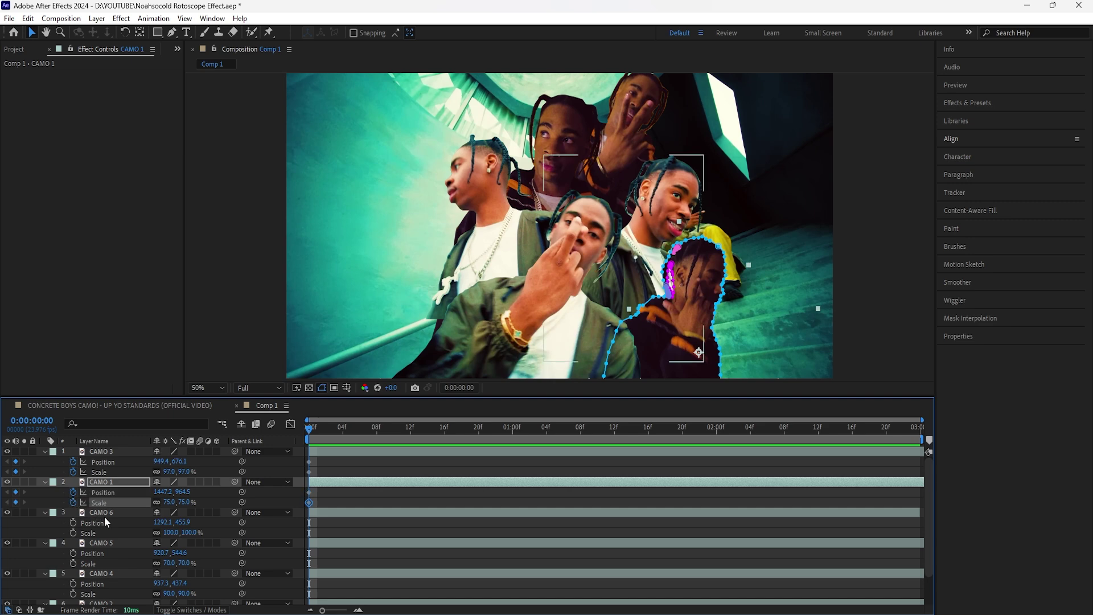
{"action": "left_click", "coordinate": [106, 513]}
{"action": "scroll", "coordinate": [107, 524], "scroll_direction": "down", "scroll_amount": 1}
{"action": "left_click", "coordinate": [109, 567], "text": "shift"}
{"action": "left_click", "coordinate": [73, 488]}
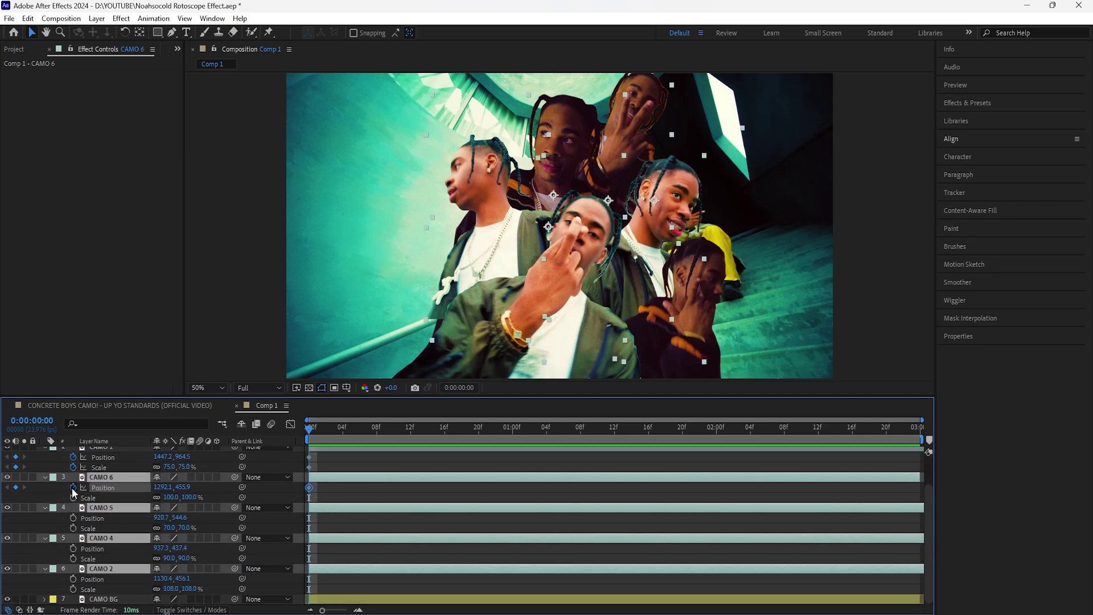
{"action": "left_click", "coordinate": [73, 497]}
{"action": "scroll", "coordinate": [341, 472], "scroll_direction": "up", "scroll_amount": 1}
{"action": "left_click", "coordinate": [388, 466]}
Move the current time to 0:00:02:23 and hide the CAMO BG layer.
{"action": "left_click_drag", "start_coordinate": [310, 428], "coordinate": [911, 456]}
{"action": "scroll", "coordinate": [483, 483], "scroll_direction": "down", "scroll_amount": 2}
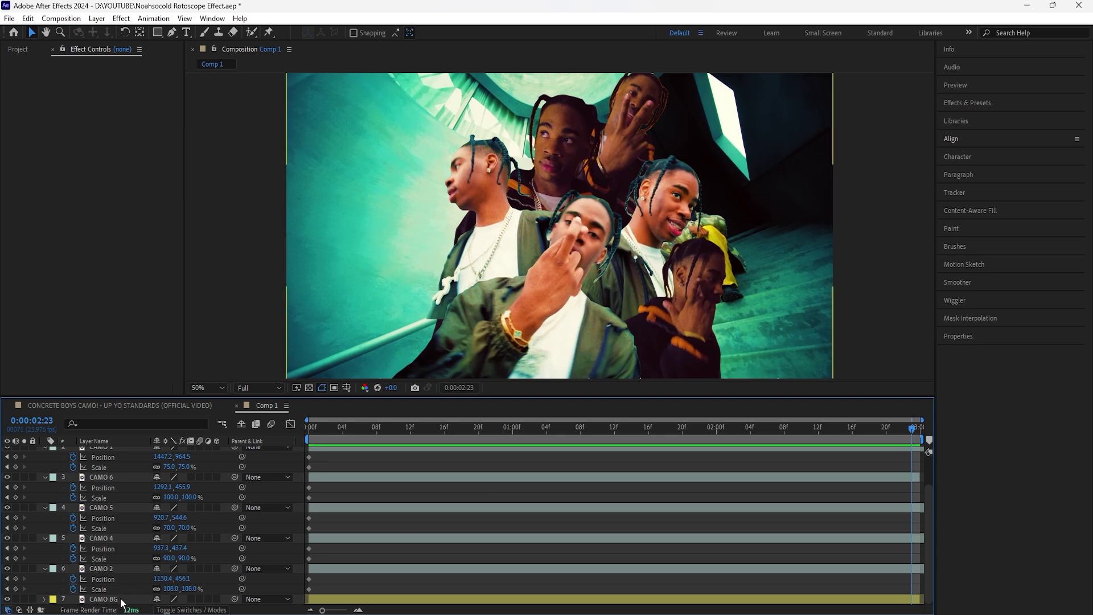
{"action": "left_click", "coordinate": [103, 599]}
{"action": "left_click", "coordinate": [7, 599]}
Keyframe CAMO 3 at 0:00:02:23 with Scale 102% and Position X 963.4.
{"action": "left_click", "coordinate": [555, 334]}
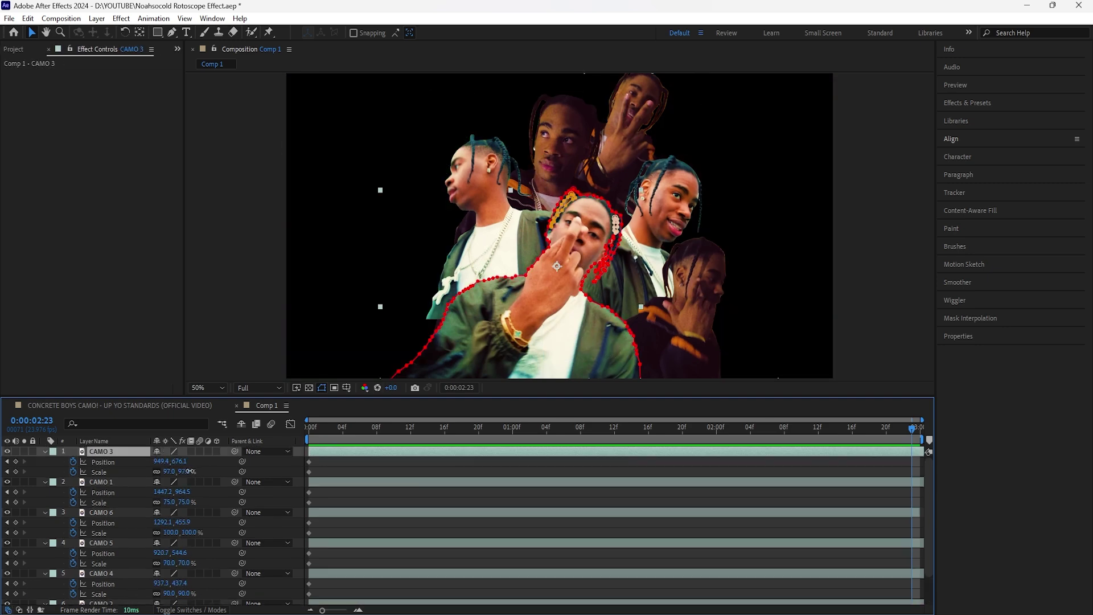
{"action": "left_click_drag", "start_coordinate": [189, 472], "coordinate": [192, 471]}
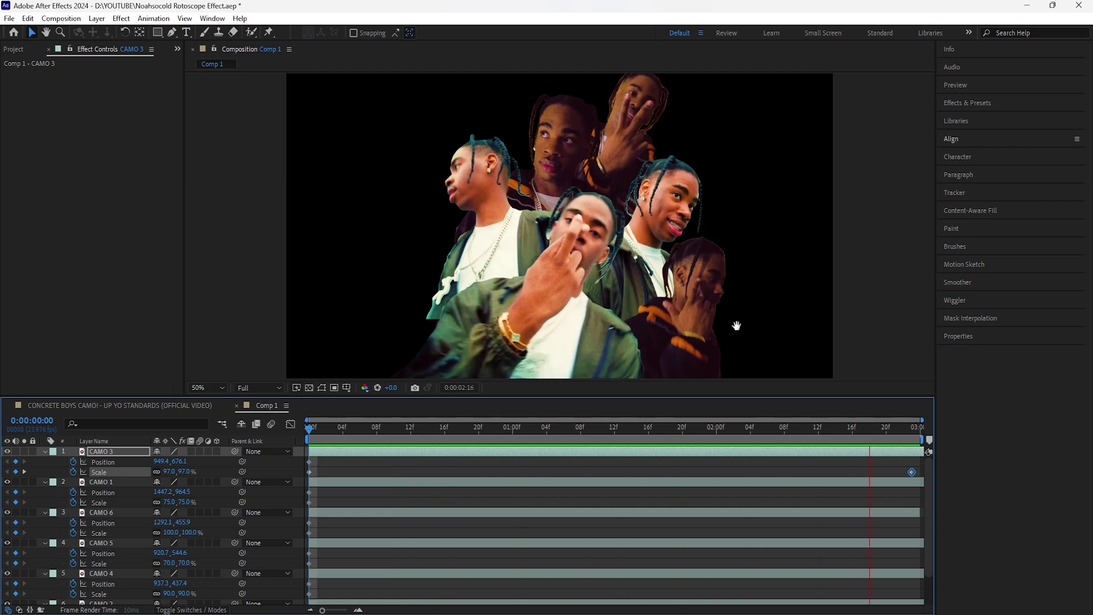
{"action": "key", "text": "space"}
{"action": "left_click_drag", "start_coordinate": [871, 429], "coordinate": [878, 430]}
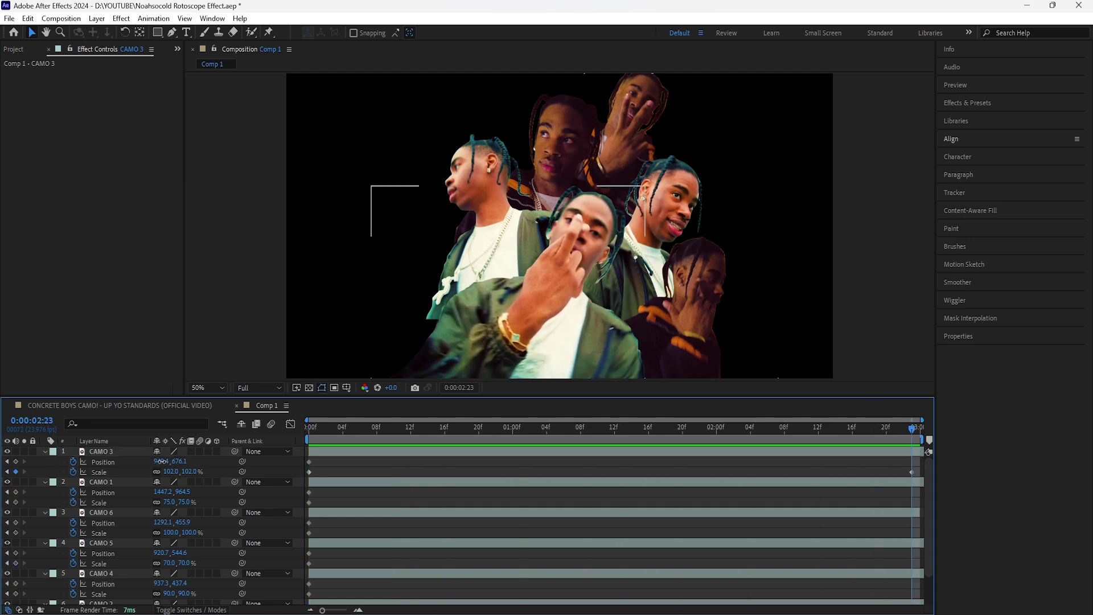
{"action": "left_click_drag", "start_coordinate": [161, 462], "coordinate": [166, 461]}
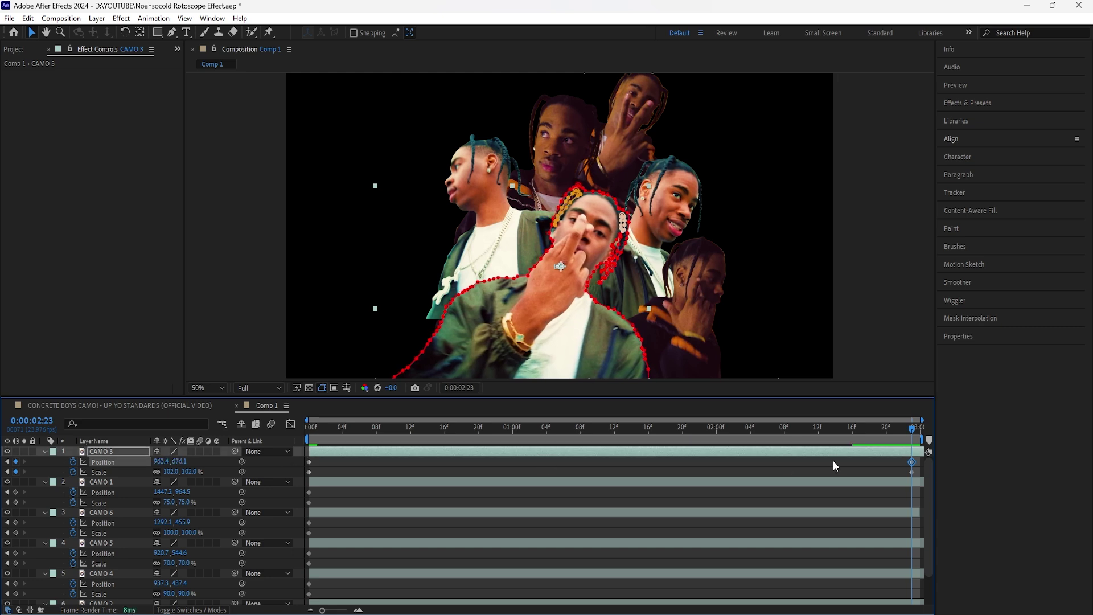
Move CAMO 3's second Position and Scale keyframes to the composition's end and apply Easy Ease to all its keyframes.
{"action": "left_click_drag", "start_coordinate": [858, 459], "coordinate": [920, 463]}
{"action": "left_click", "coordinate": [320, 462]}
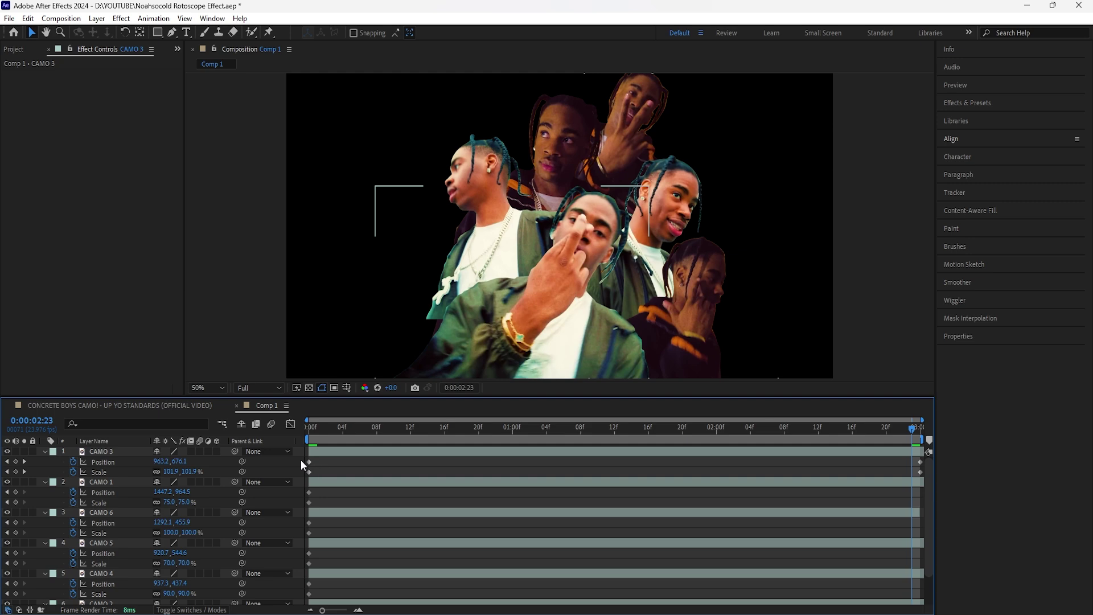
{"action": "left_click_drag", "start_coordinate": [301, 460], "coordinate": [925, 474]}
{"action": "right_click", "coordinate": [920, 472]}
{"action": "mouse_move", "coordinate": [979, 453]}
{"action": "left_click", "coordinate": [797, 479]}
Animate CAMO 1 to Scale 82% and Position about 1469, 987 at the composition's end, and ease all its keyframes.
{"action": "left_click", "coordinate": [718, 302]}
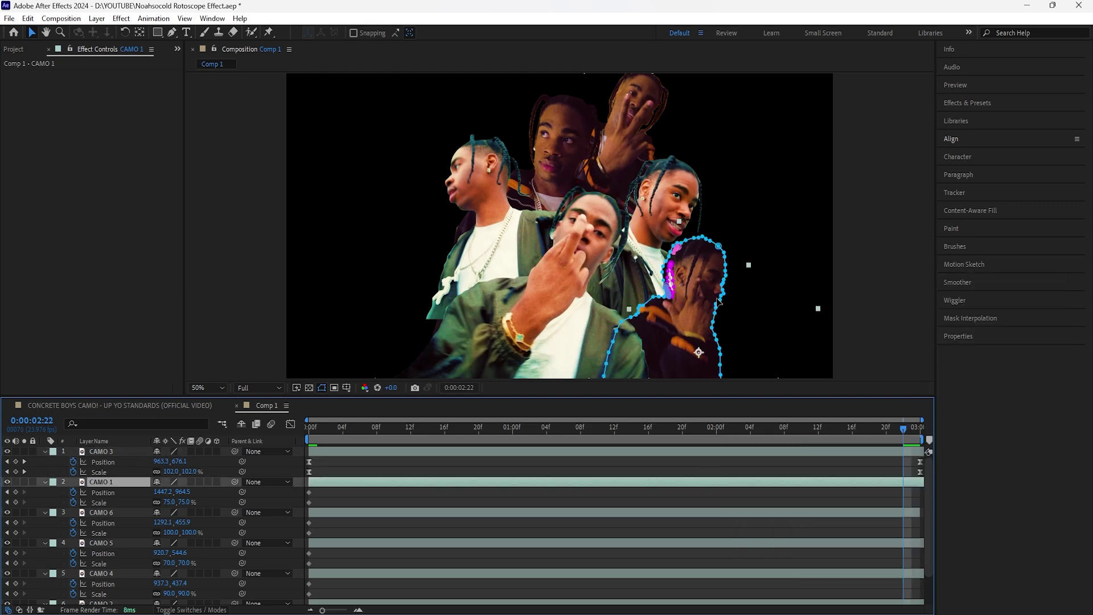
{"action": "left_click_drag", "start_coordinate": [188, 502], "coordinate": [191, 502]}
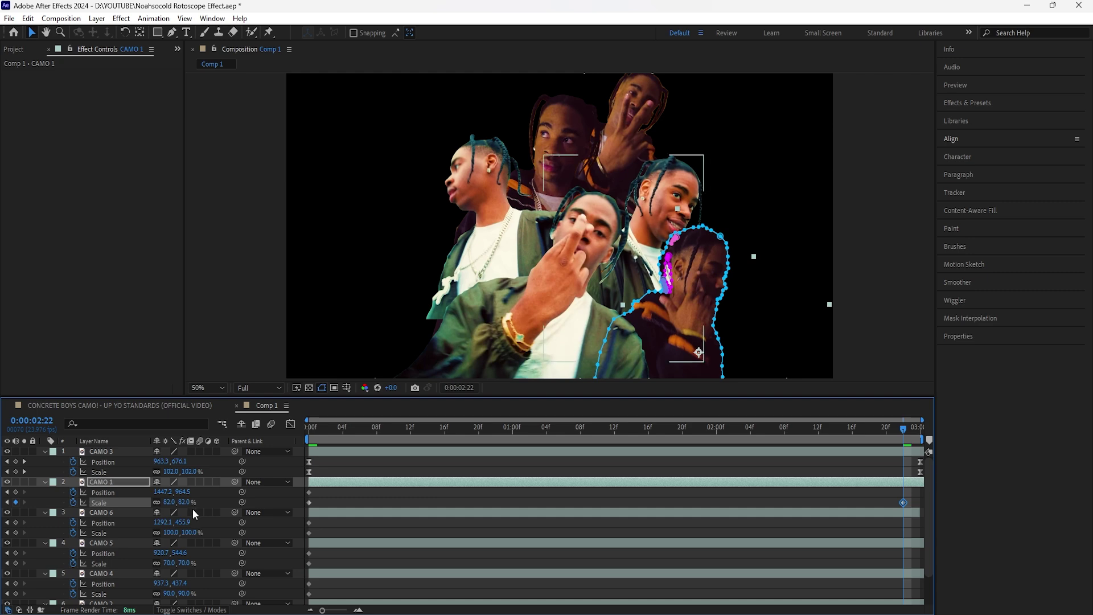
{"action": "left_click_drag", "start_coordinate": [162, 492], "coordinate": [201, 490]}
{"action": "left_click", "coordinate": [183, 492]}
{"action": "mouse_move", "coordinate": [918, 491]}
{"action": "left_mouse_down"}
{"action": "mouse_move", "coordinate": [900, 504]}
{"action": "mouse_move", "coordinate": [920, 493]}
{"action": "left_mouse_up"}
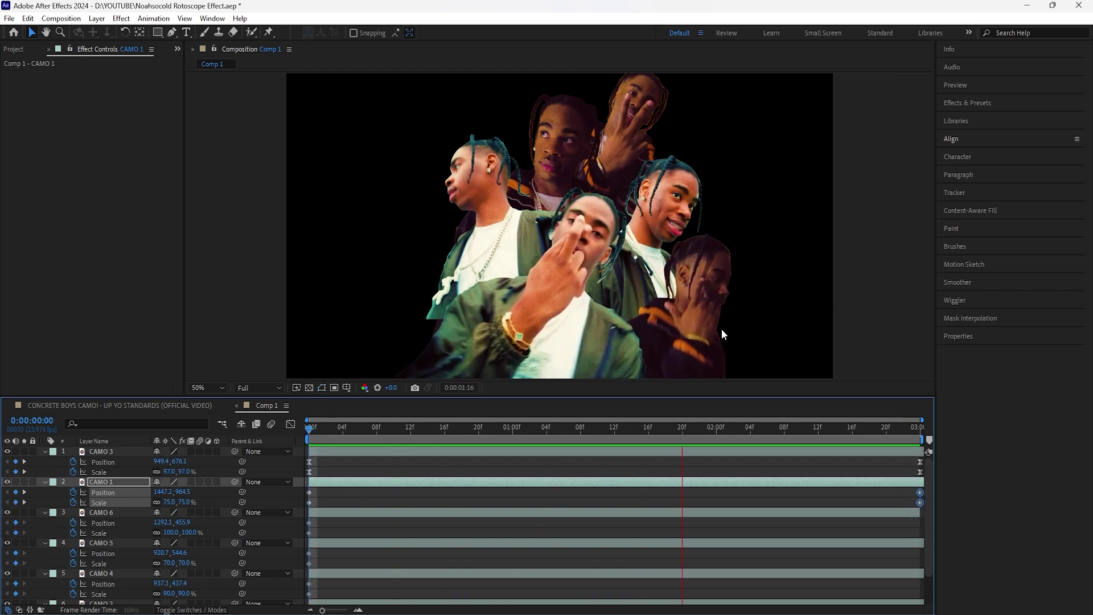
{"action": "key", "text": "space"}
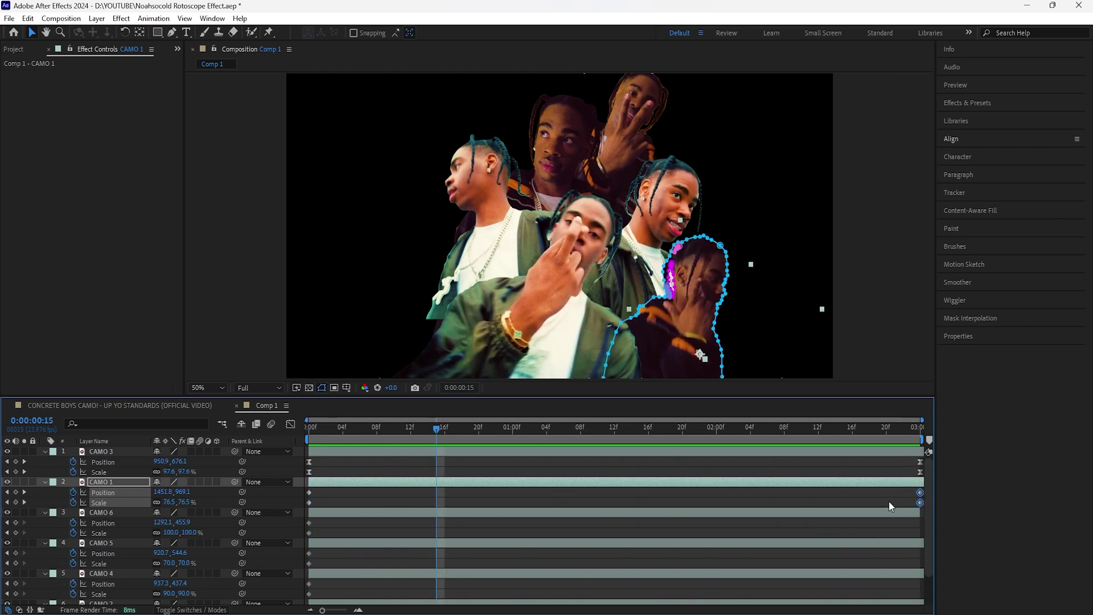
{"action": "left_click_drag", "start_coordinate": [300, 487], "coordinate": [921, 503]}
{"action": "right_click", "coordinate": [919, 494]}
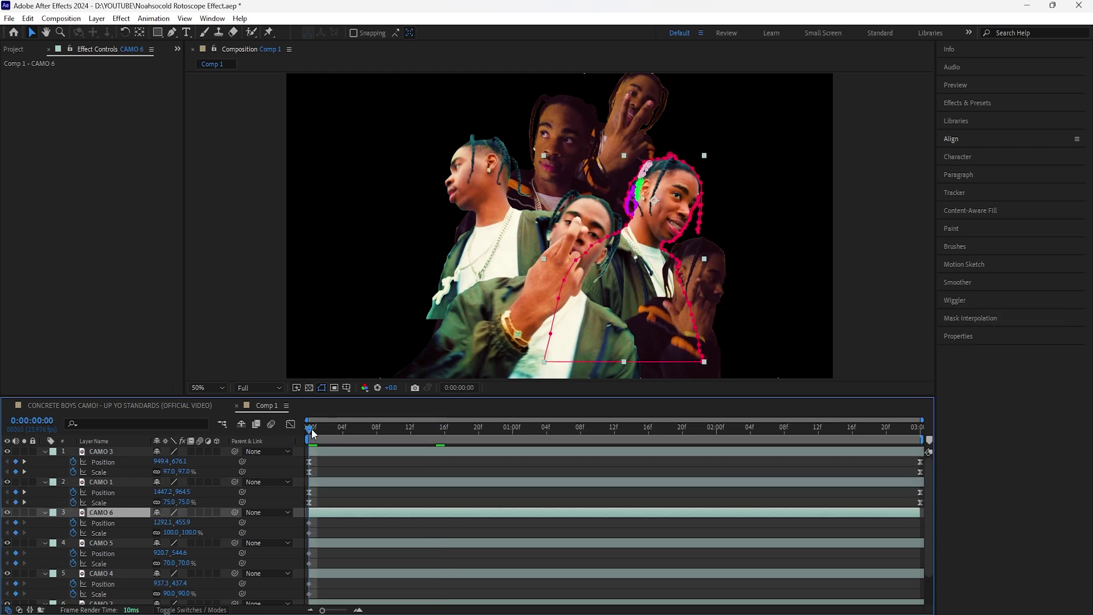
Animate CAMO 6 to Scale 108% and Position about 1321, 438 at the composition's end, and ease all its keyframes.
{"action": "left_click_drag", "start_coordinate": [313, 430], "coordinate": [905, 500]}
{"action": "left_click_drag", "start_coordinate": [159, 522], "coordinate": [166, 522]}
{"action": "left_click_drag", "start_coordinate": [302, 518], "coordinate": [922, 534]}
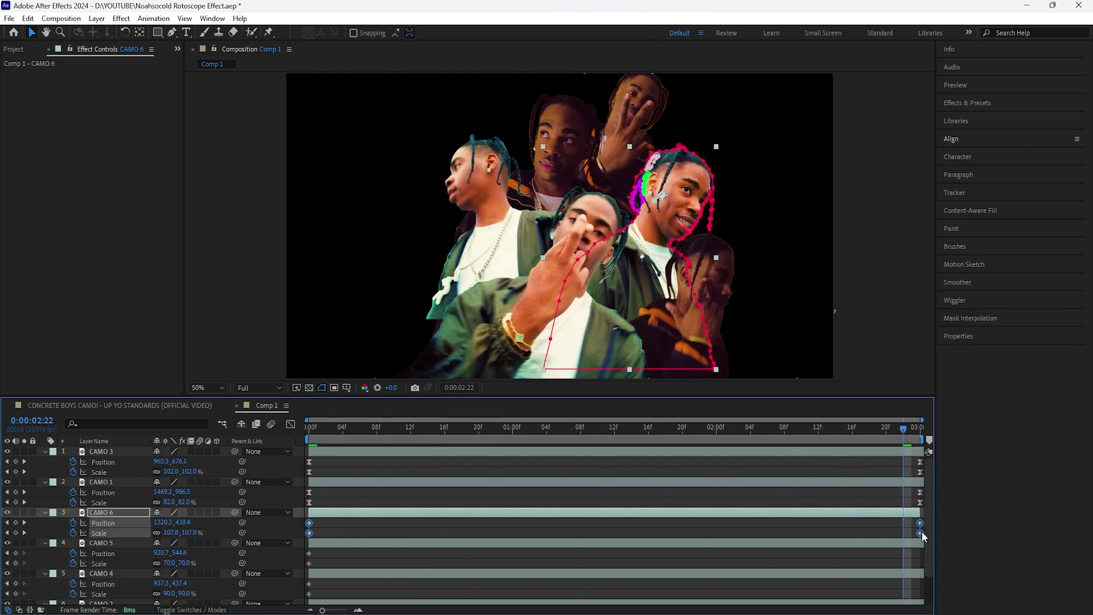
Keyframe CAMO 5 with Scale 75% and Position X 900.7, and move these keyframes to the composition's end.
{"action": "left_click", "coordinate": [477, 215]}
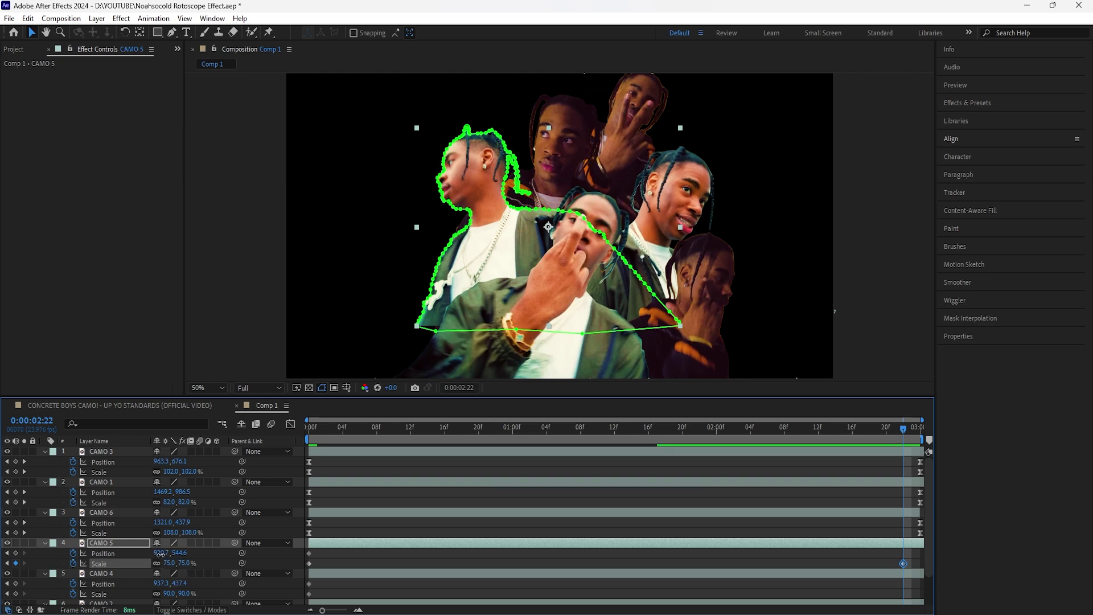
{"action": "left_click_drag", "start_coordinate": [161, 553], "coordinate": [151, 557]}
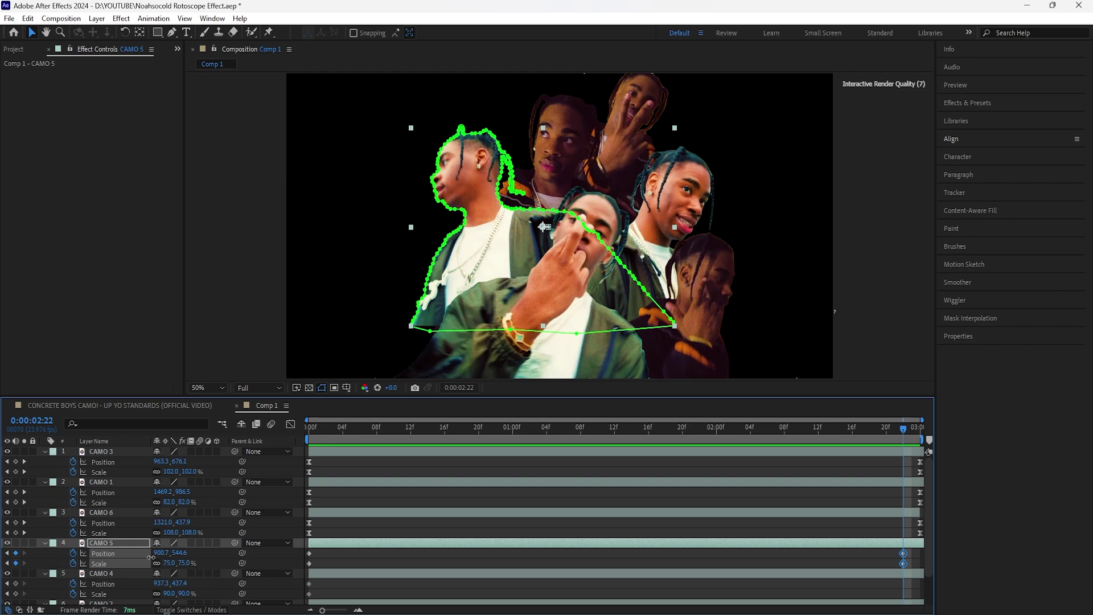
{"action": "left_click_drag", "start_coordinate": [905, 560], "coordinate": [918, 557]}
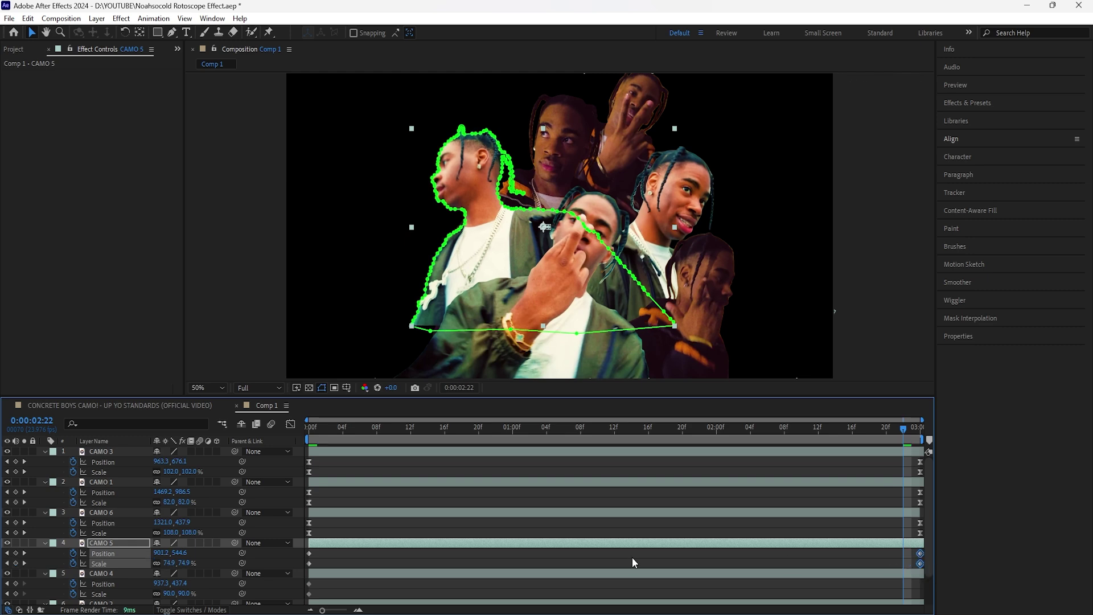
Apply Easy Ease to all of CAMO 5's Position and Scale keyframes.
{"action": "left_click_drag", "start_coordinate": [308, 555], "coordinate": [918, 562]}
Animate CAMO 4 to Scale 96% and Position X about 915 at the composition's end, and ease all its keyframes.
{"action": "left_click", "coordinate": [566, 161]}
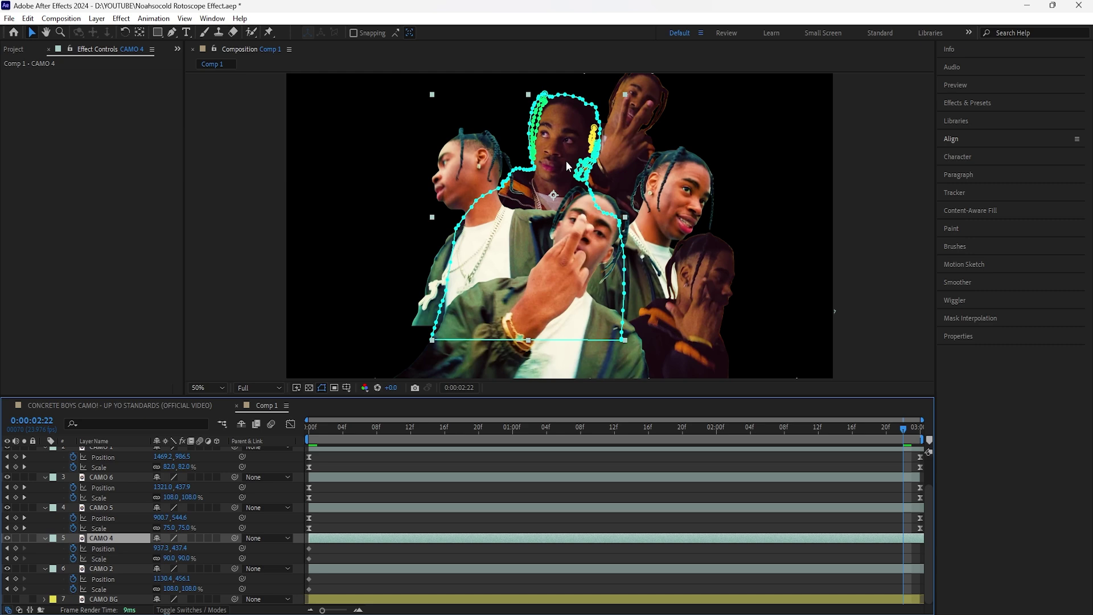
{"action": "left_click_drag", "start_coordinate": [188, 559], "coordinate": [185, 562]}
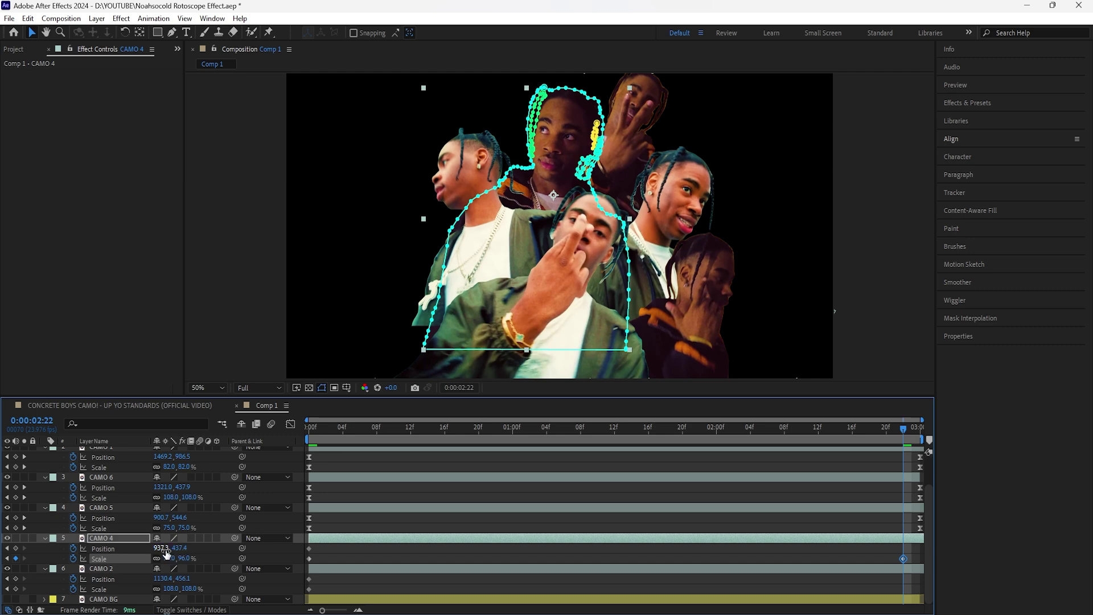
{"action": "left_click_drag", "start_coordinate": [163, 549], "coordinate": [150, 549]}
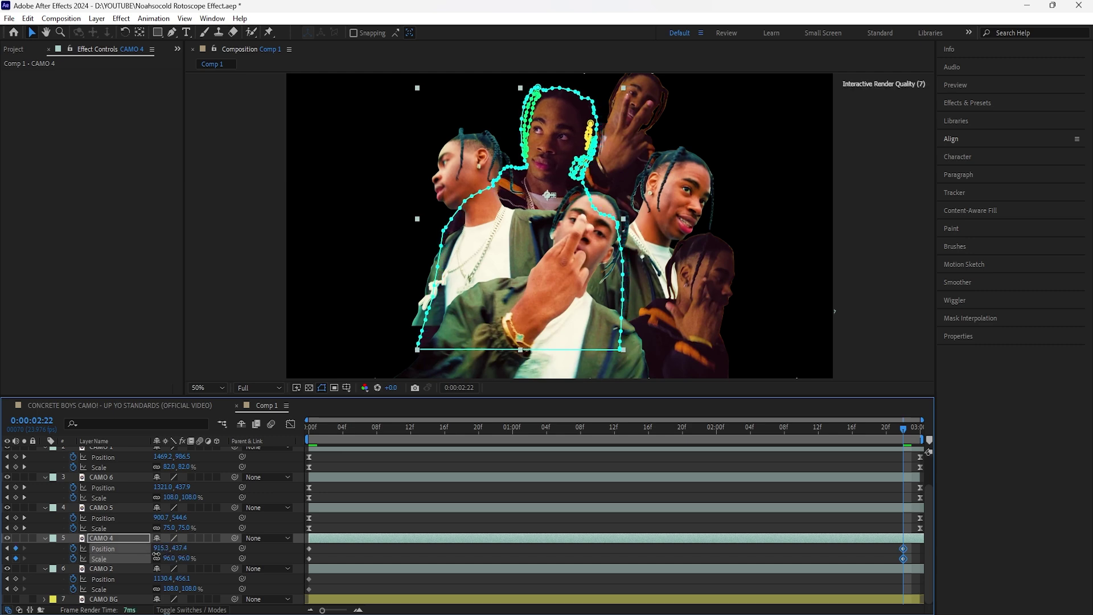
{"action": "left_click_drag", "start_coordinate": [911, 564], "coordinate": [898, 545]}
{"action": "left_click_drag", "start_coordinate": [903, 557], "coordinate": [920, 556]}
{"action": "left_click_drag", "start_coordinate": [302, 544], "coordinate": [932, 562]}
{"action": "right_click", "coordinate": [920, 550]}
{"action": "mouse_move", "coordinate": [950, 542]}
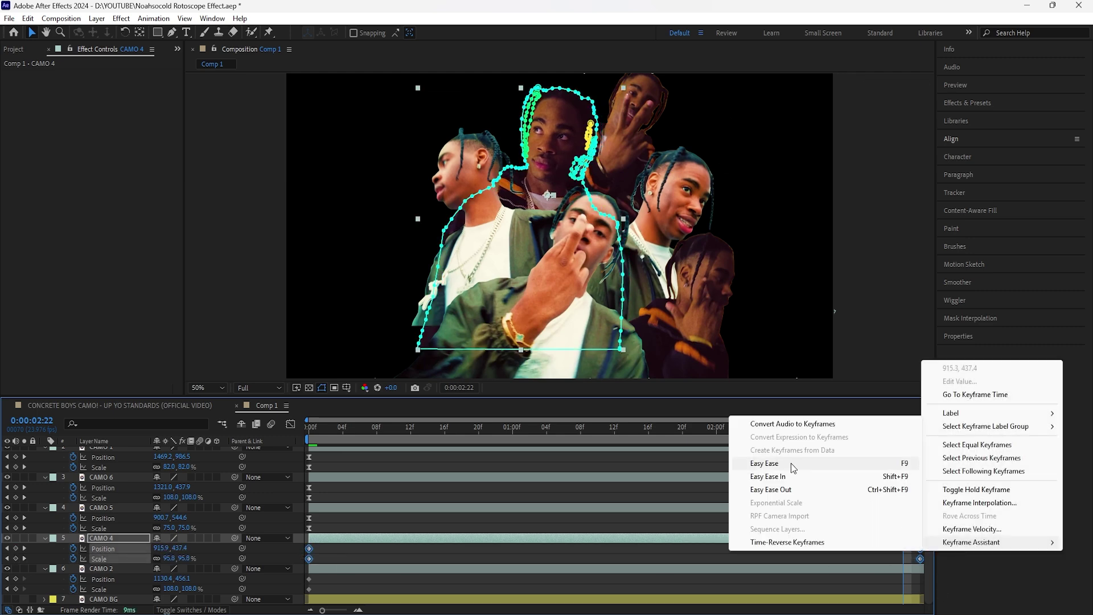
{"action": "left_click", "coordinate": [792, 463]}
Animate CAMO 2 to Scale 115% and Position about 1155, 439 at the composition's end, and ease all its keyframes.
{"action": "left_click", "coordinate": [883, 569]}
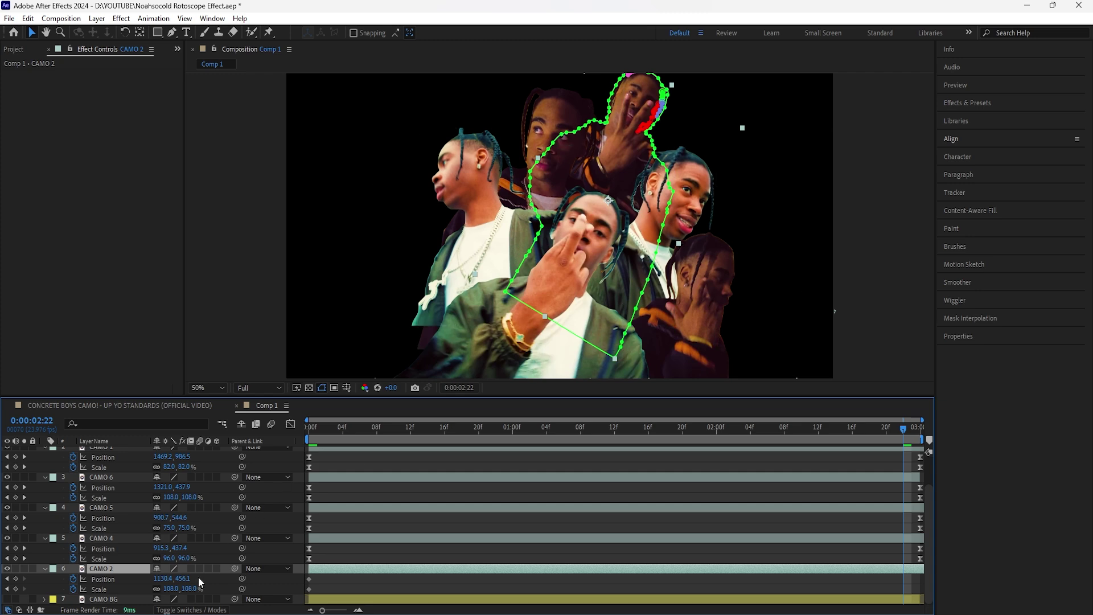
{"action": "left_click_drag", "start_coordinate": [196, 590], "coordinate": [201, 590]}
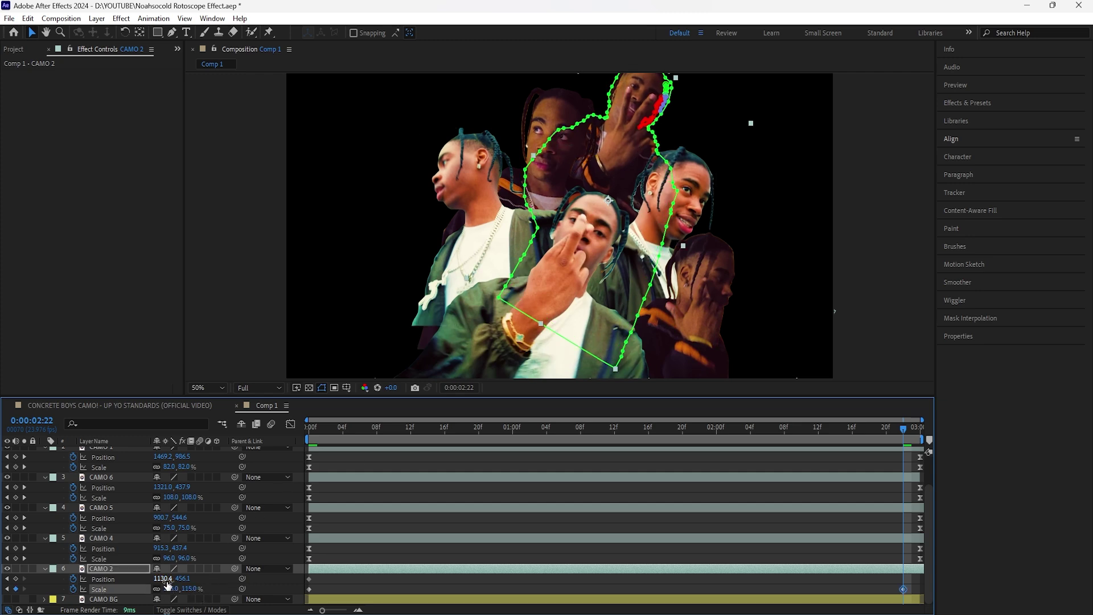
{"action": "left_click_drag", "start_coordinate": [165, 582], "coordinate": [178, 579]}
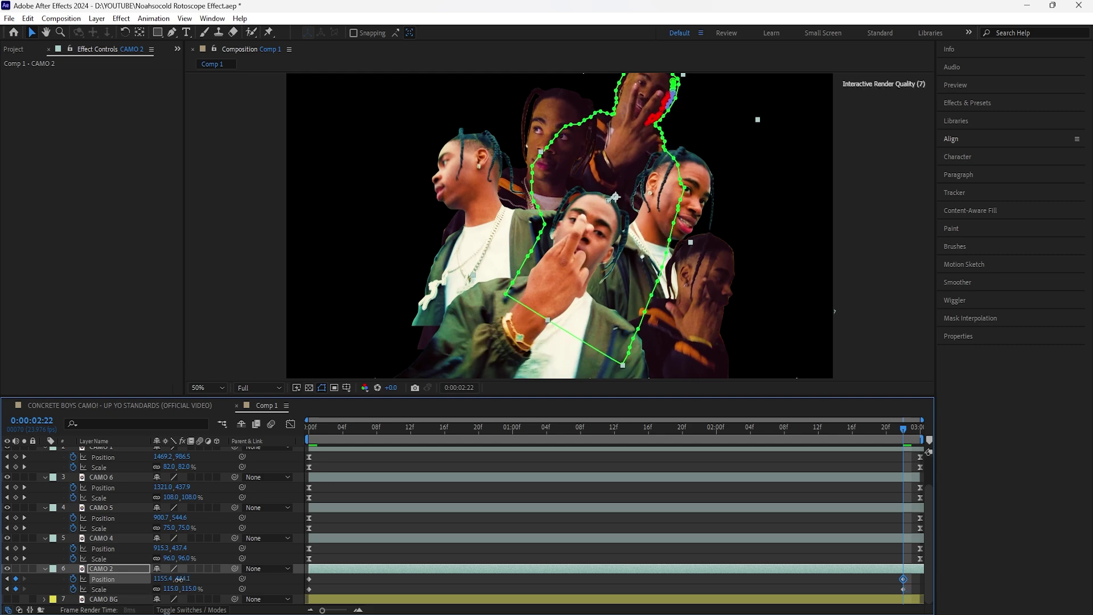
{"action": "mouse_move", "coordinate": [912, 575]}
{"action": "left_mouse_down"}
{"action": "mouse_move", "coordinate": [897, 592]}
{"action": "mouse_move", "coordinate": [920, 587]}
{"action": "left_mouse_up"}
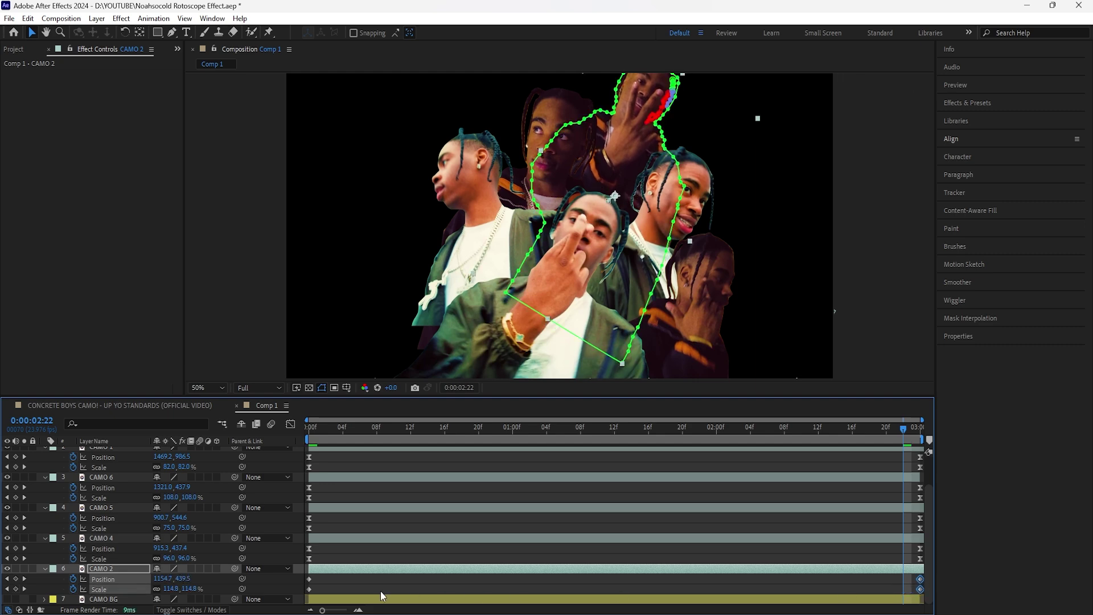
{"action": "left_click_drag", "start_coordinate": [301, 579], "coordinate": [923, 593]}
{"action": "right_click", "coordinate": [920, 581]}
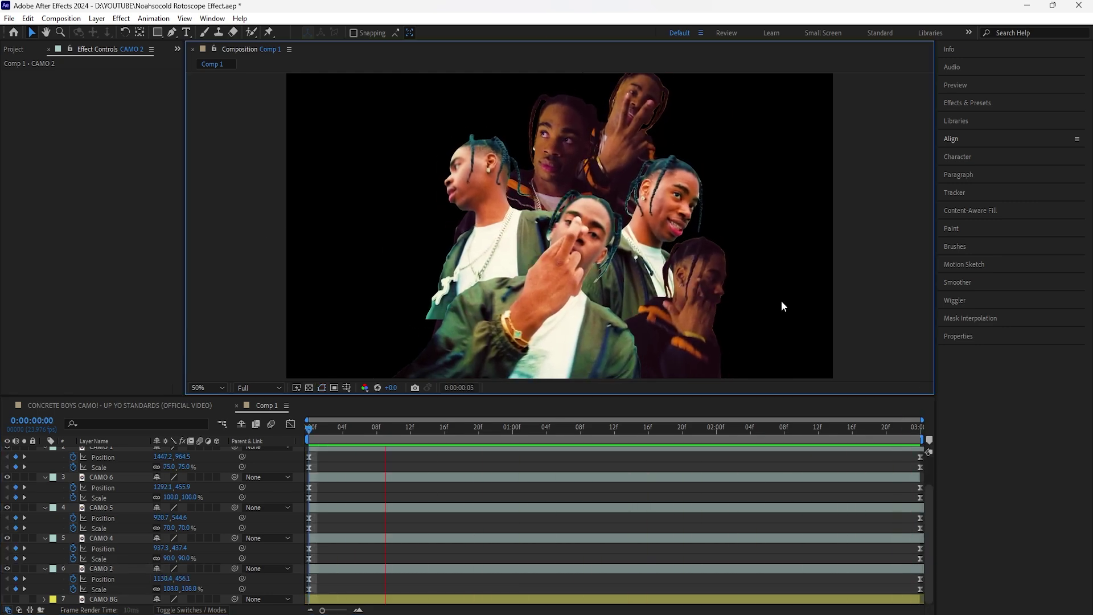
Scrub through and play back the composition to review the eased motion of the six cutouts.
{"action": "left_click_drag", "start_coordinate": [852, 429], "coordinate": [278, 506]}
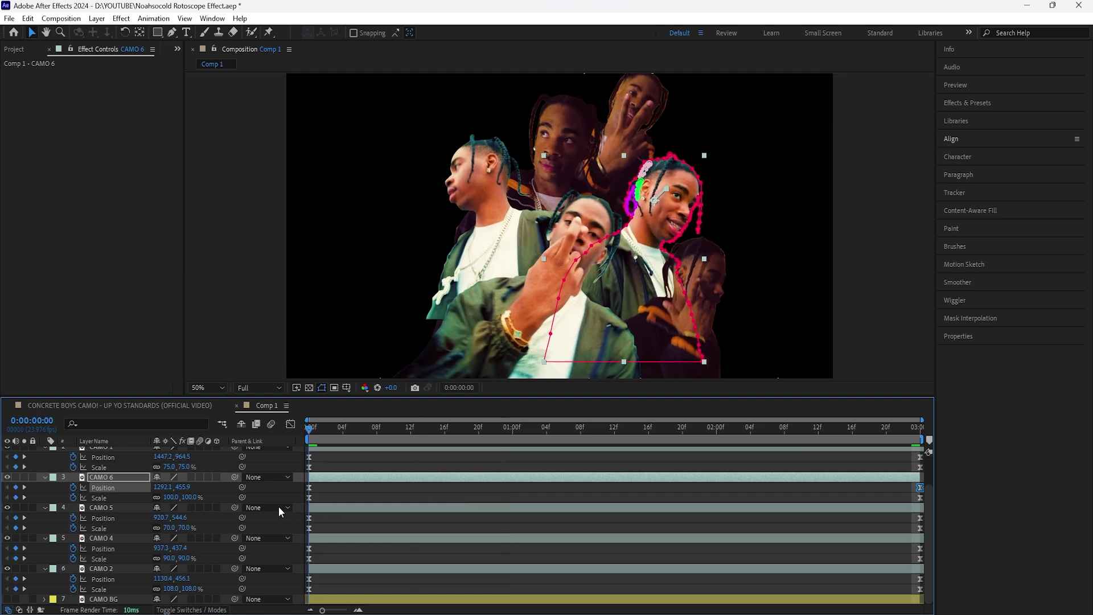
{"action": "left_click", "coordinate": [256, 305]}
{"action": "key", "text": "space"}
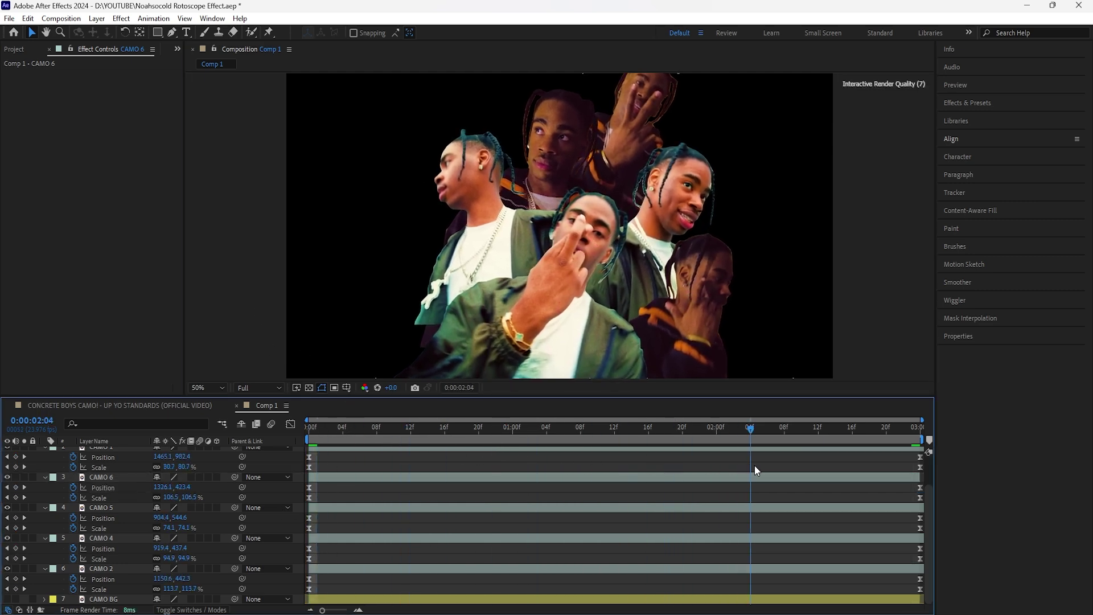
{"action": "left_click_drag", "start_coordinate": [873, 488], "coordinate": [676, 501]}
{"action": "key", "text": "space"}
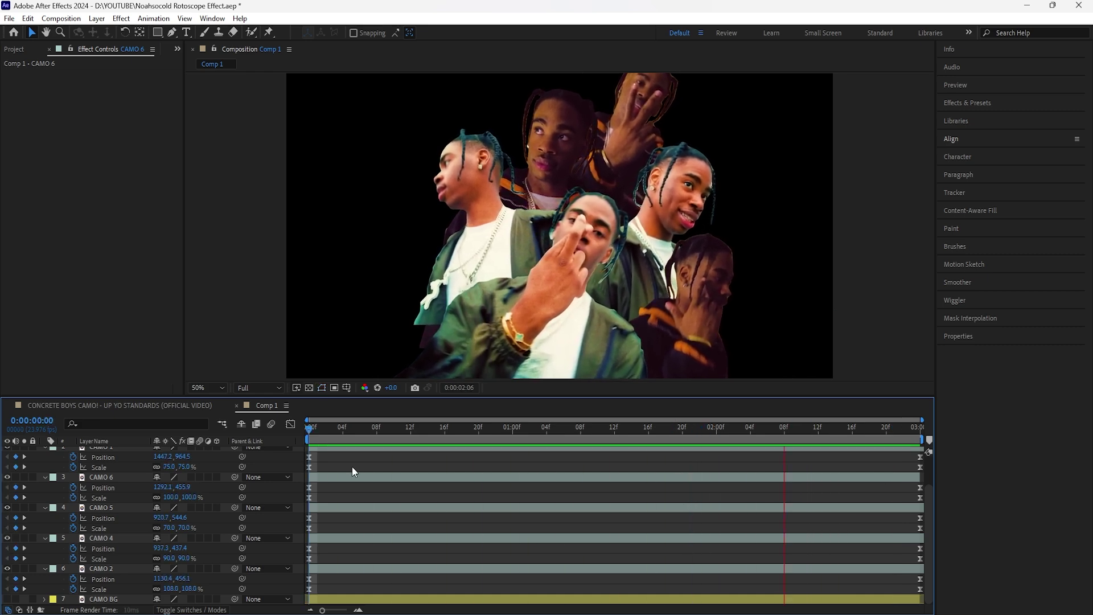
Make the CAMO BG layer visible behind the cutouts.
{"action": "left_click", "coordinate": [352, 466]}
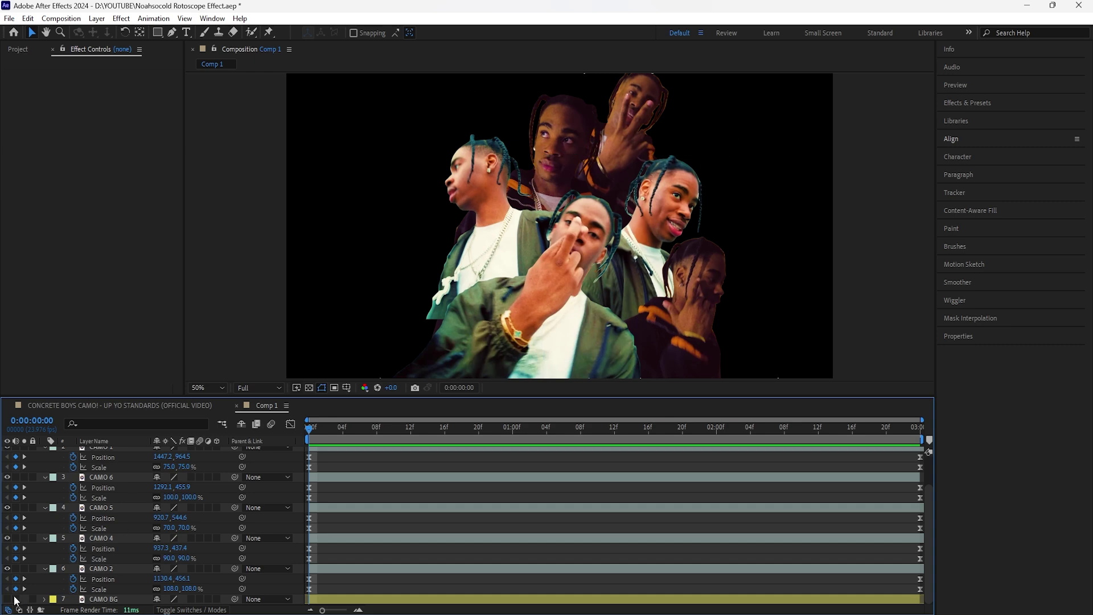
{"action": "scroll", "coordinate": [130, 495], "scroll_direction": "up", "scroll_amount": 1}
{"action": "scroll", "coordinate": [125, 496], "scroll_direction": "up", "scroll_amount": 1}
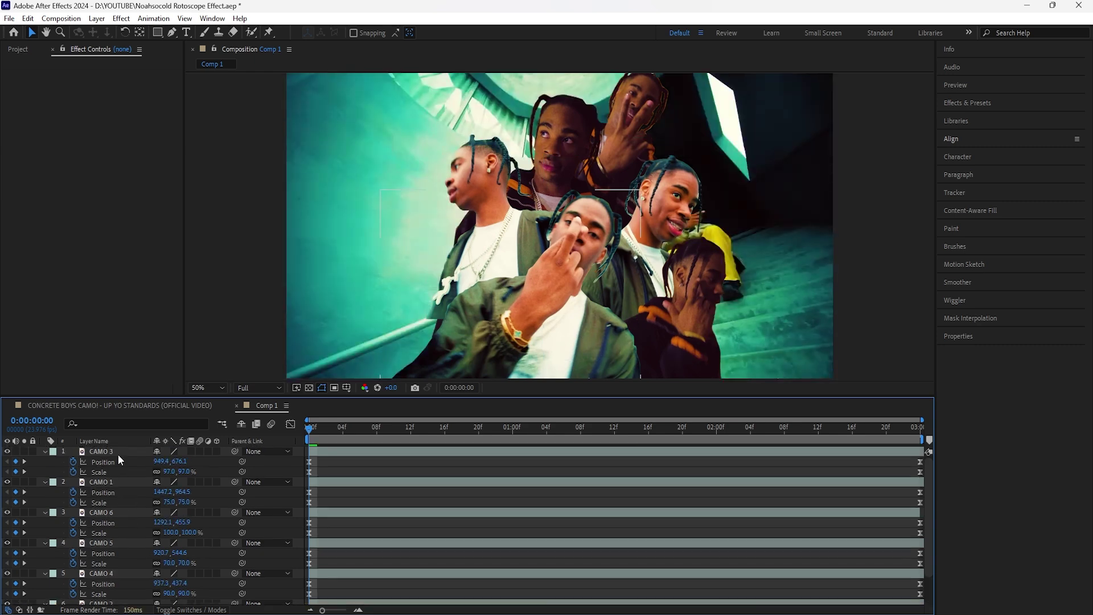
Add a null object above CAMO 3 and set its label colour to Yellow.
{"action": "left_click", "coordinate": [118, 453]}
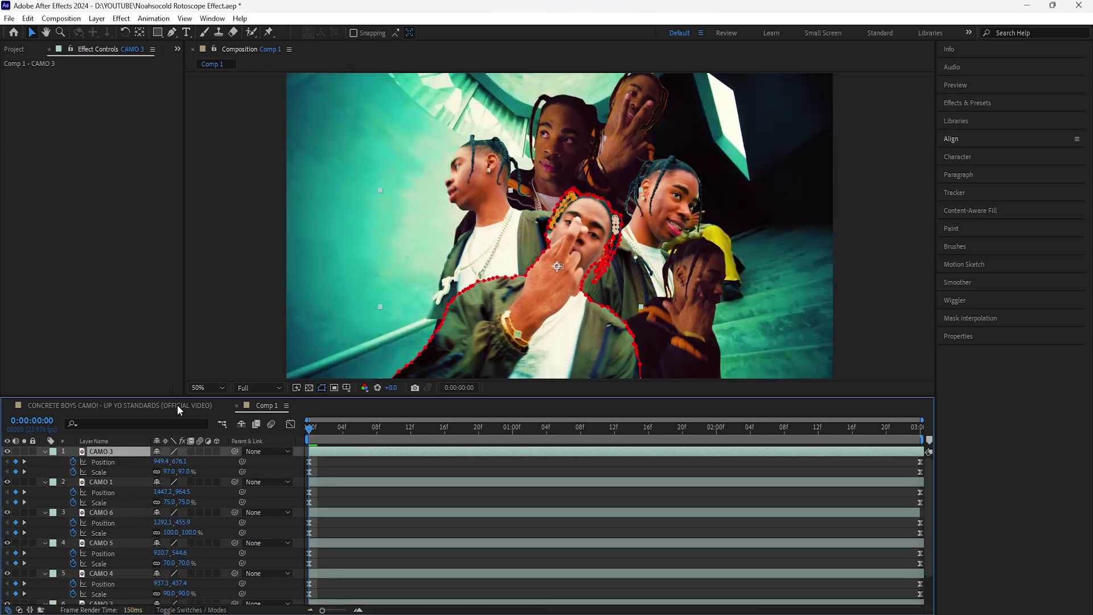
{"action": "right_click", "coordinate": [223, 281]}
{"action": "mouse_move", "coordinate": [272, 288]}
{"action": "left_click", "coordinate": [419, 358]}
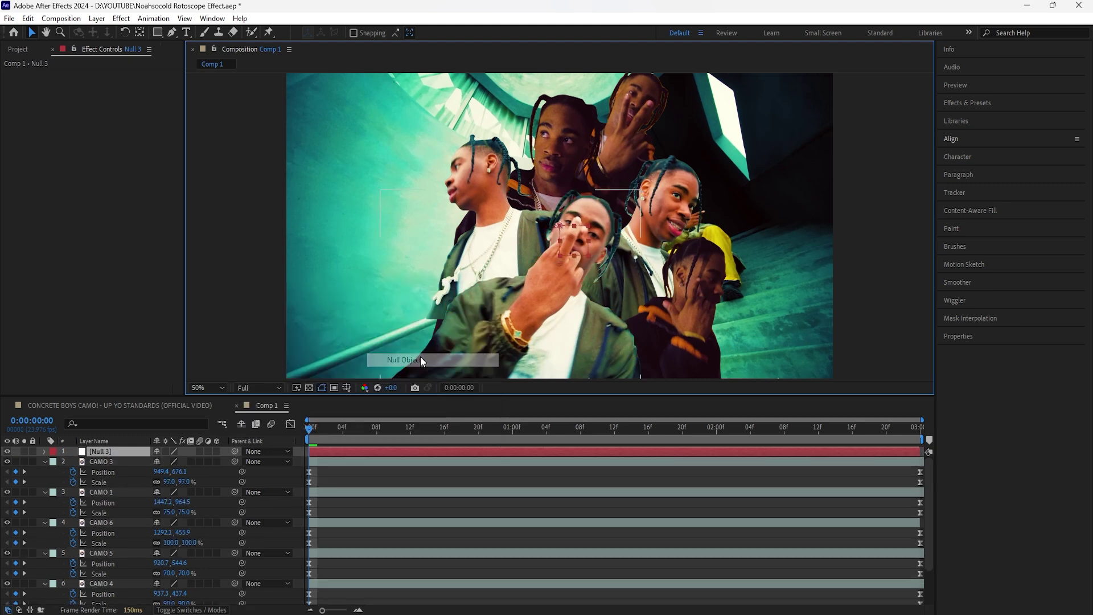
{"action": "left_click", "coordinate": [52, 451]}
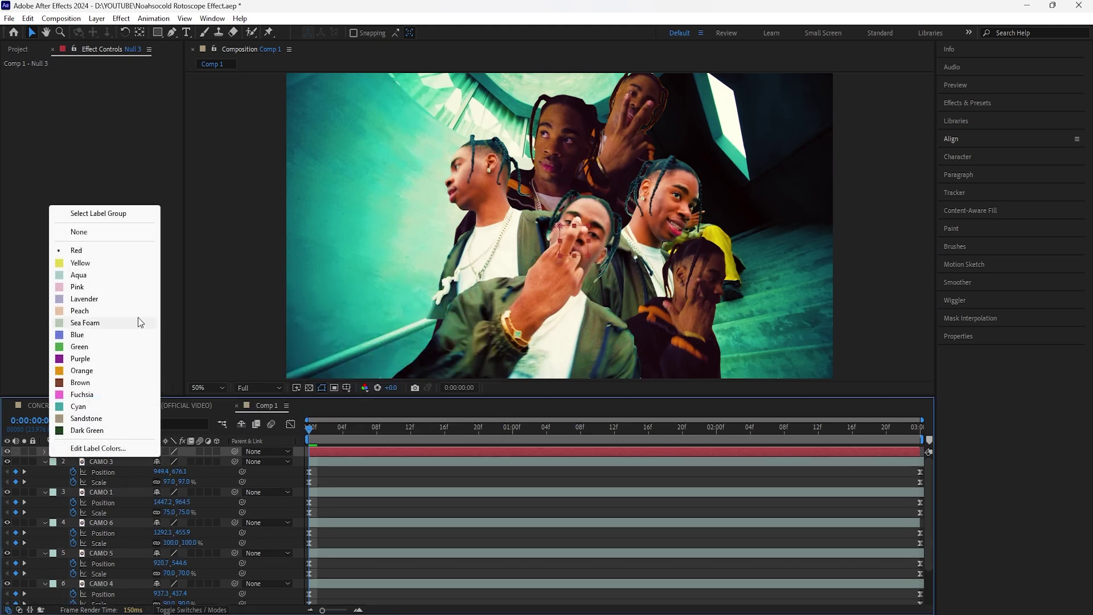
{"action": "left_click", "coordinate": [113, 266]}
Set the null's Position to 1044, 548 so it sits near the middle of the cutout group.
{"action": "key", "text": "p"}
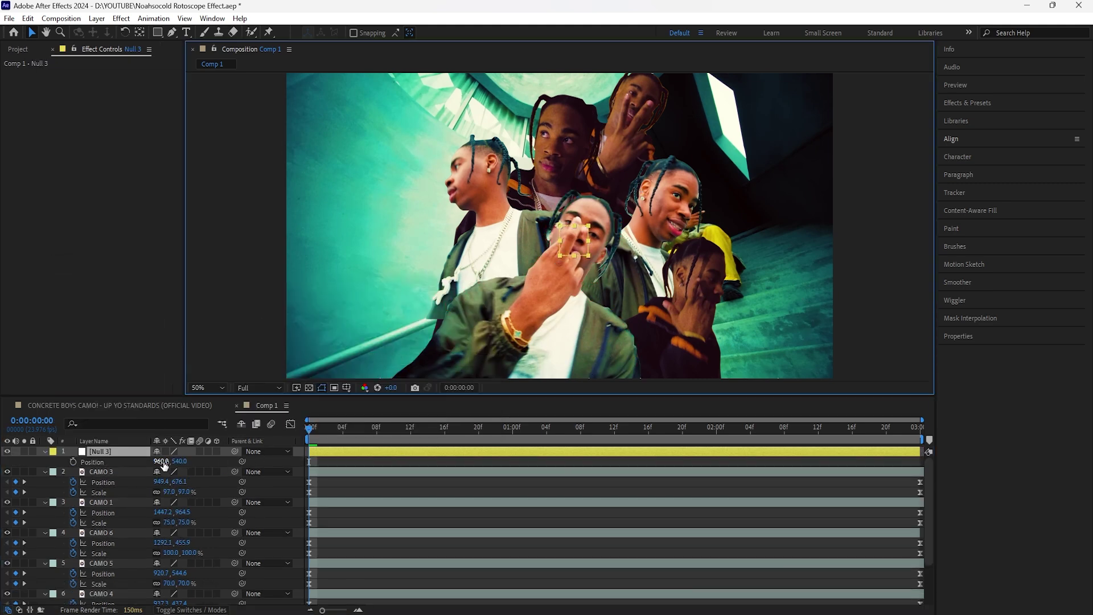
{"action": "left_click_drag", "start_coordinate": [162, 462], "coordinate": [207, 462]}
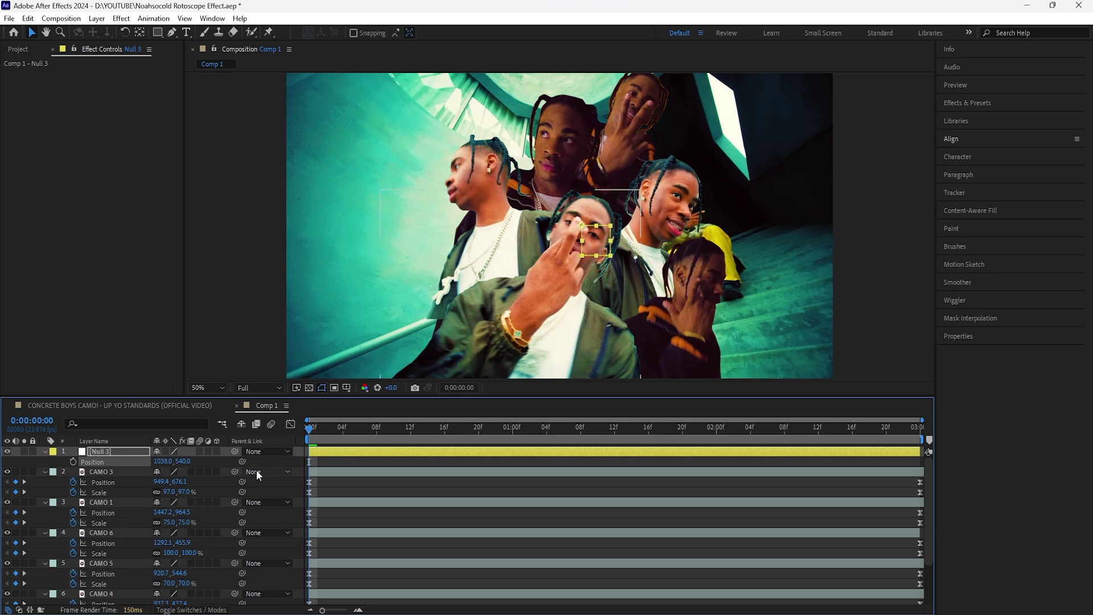
{"action": "key", "text": "Down"}
{"action": "key", "text": "Down"}
{"action": "key", "text": "Down"}
{"action": "key", "text": "Down"}
{"action": "key", "text": "Down"}
{"action": "key", "text": "Down"}
{"action": "key", "text": "Down"}
{"action": "key", "text": "Down"}
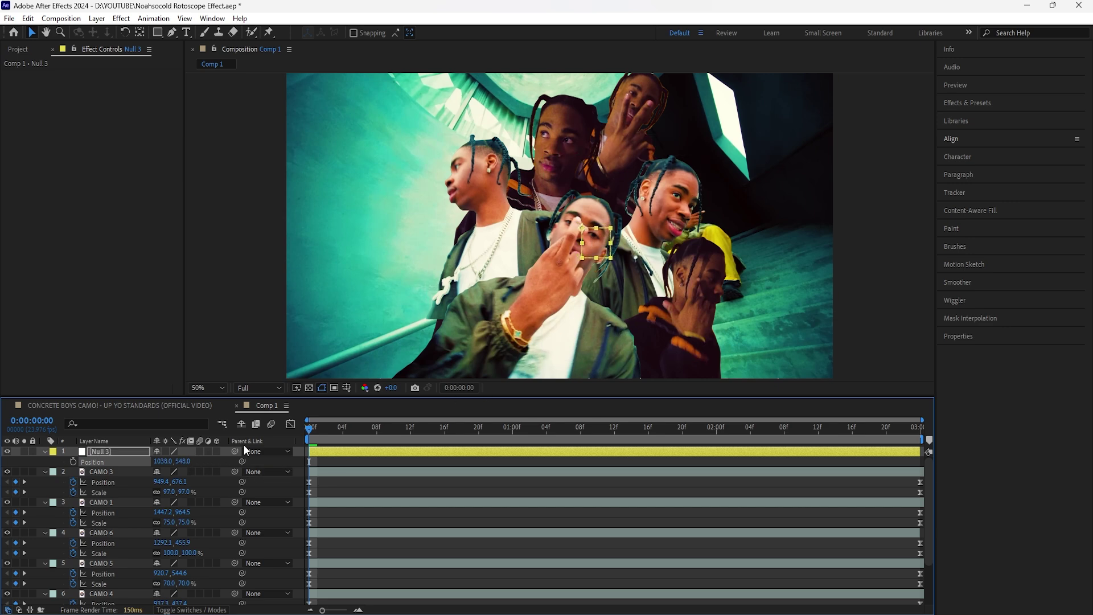
Collapse the properties of all six CAMO cutout layers and parent these layers to the null.
{"action": "left_click", "coordinate": [125, 472]}
{"action": "scroll", "coordinate": [128, 512], "scroll_direction": "down", "scroll_amount": 2}
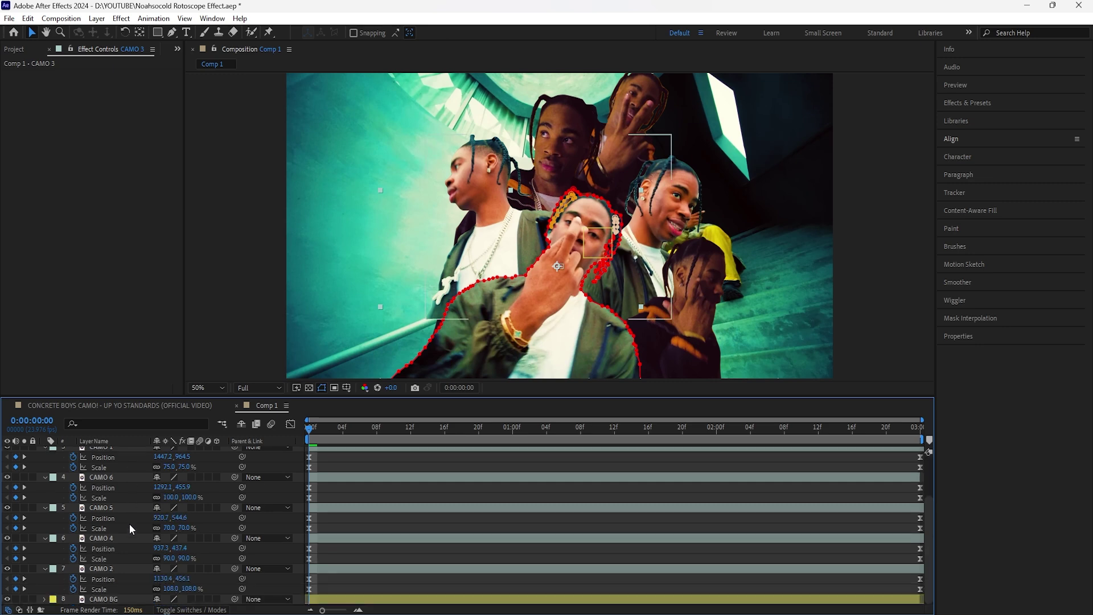
{"action": "left_click", "coordinate": [123, 568], "text": "shift"}
{"action": "scroll", "coordinate": [104, 535], "scroll_direction": "up", "scroll_amount": 2}
{"action": "left_click", "coordinate": [45, 472]}
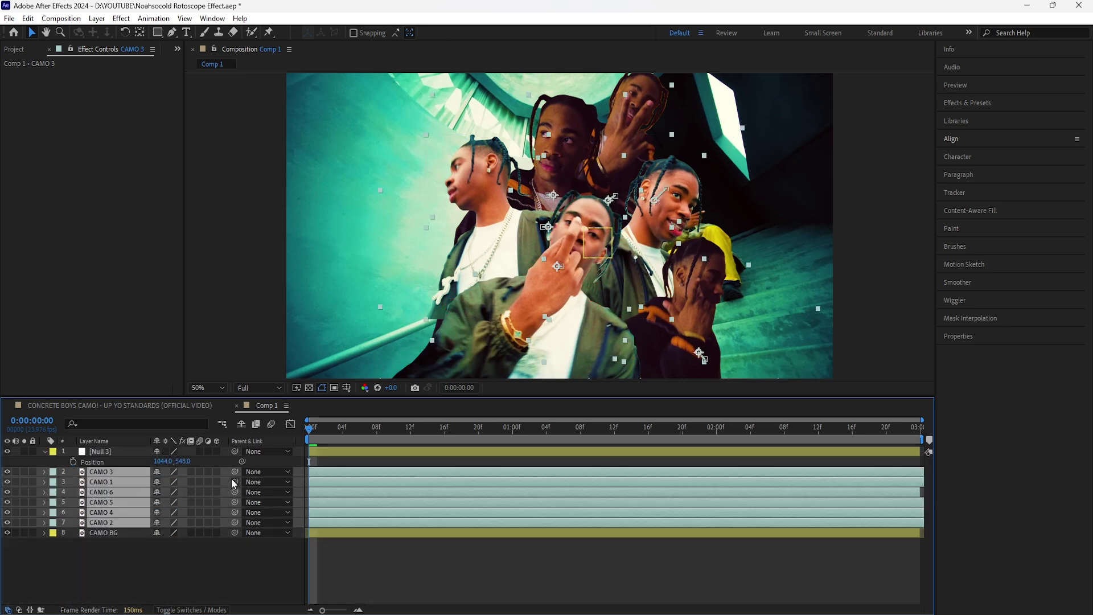
{"action": "left_click_drag", "start_coordinate": [233, 473], "coordinate": [117, 453]}
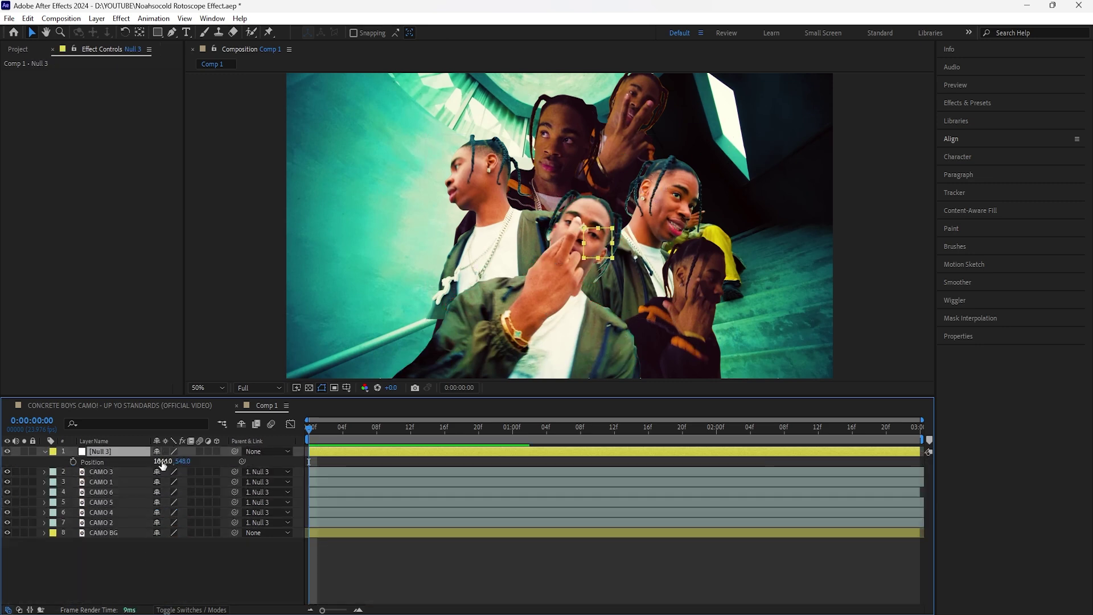
Scale the null to 85% and set its Rotation to 140° to turn the cutout group upside down.
{"action": "key", "text": "s"}
{"action": "left_click_drag", "start_coordinate": [183, 461], "coordinate": [185, 468]}
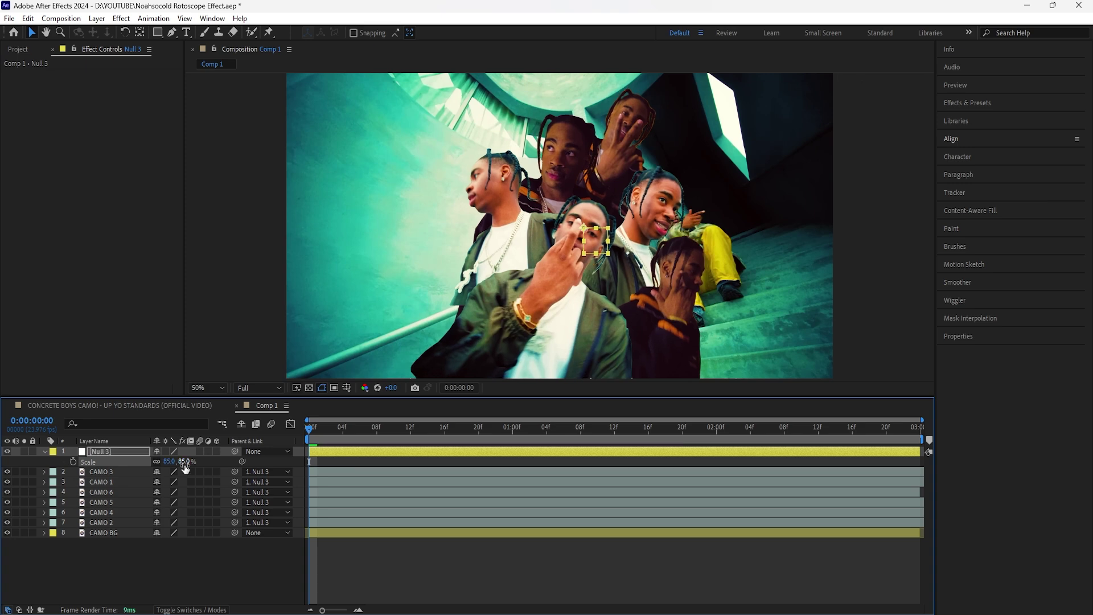
{"action": "key", "text": "shift+r"}
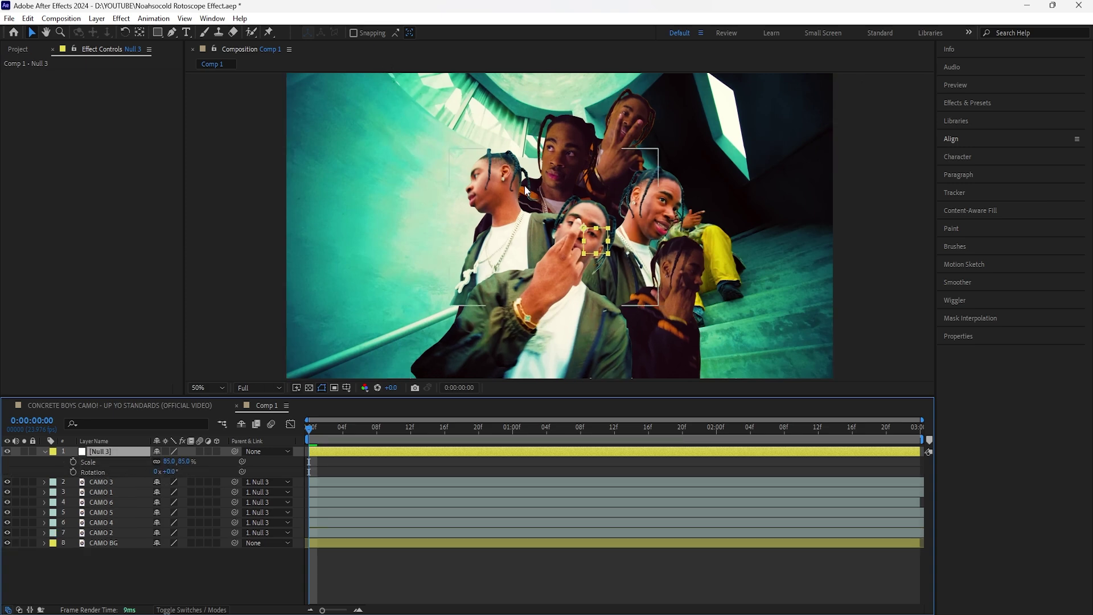
{"action": "left_click_drag", "start_coordinate": [169, 471], "coordinate": [243, 471]}
{"action": "left_click", "coordinate": [130, 451]}
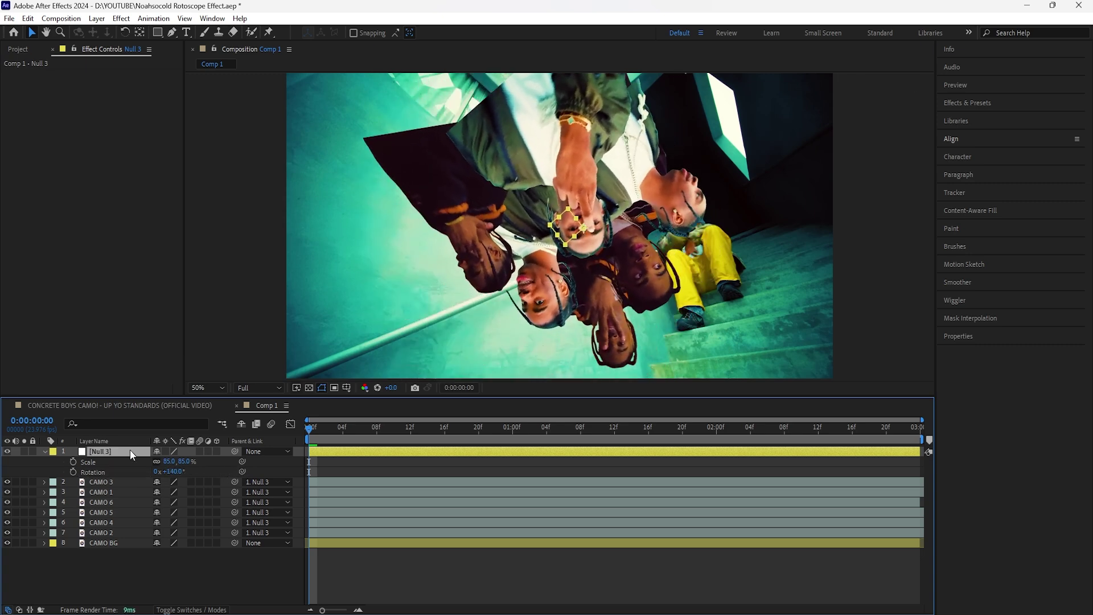
Set the null's Position to 890, 307 and its Scale to 80%, moving the group toward the frame's upper edge.
{"action": "key", "text": "shift+p"}
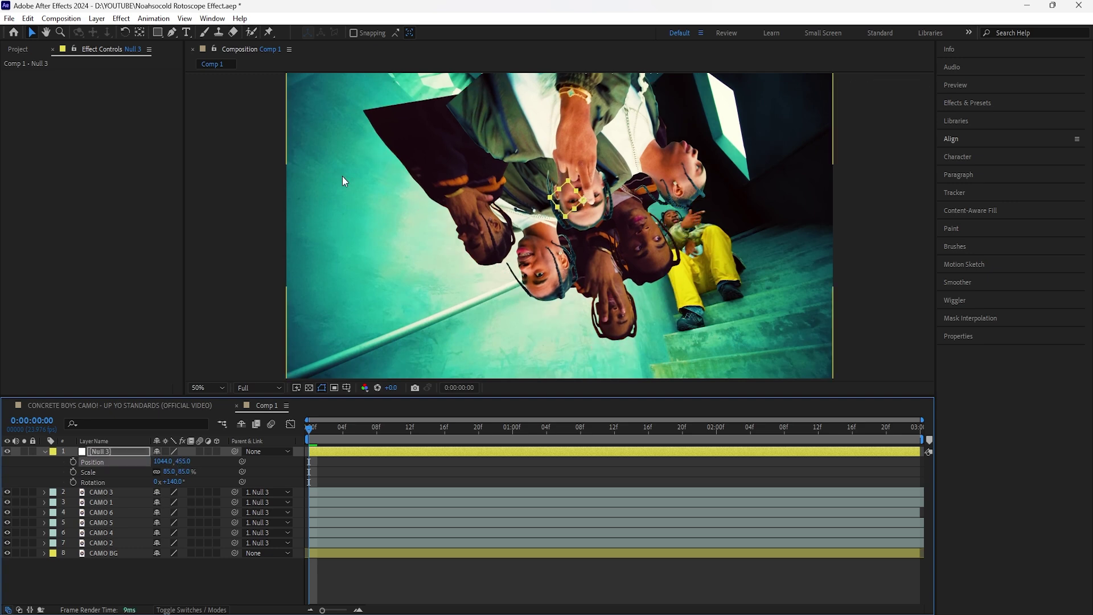
{"action": "left_click_drag", "start_coordinate": [181, 461], "coordinate": [170, 542]}
{"action": "left_click_drag", "start_coordinate": [168, 461], "coordinate": [124, 462]}
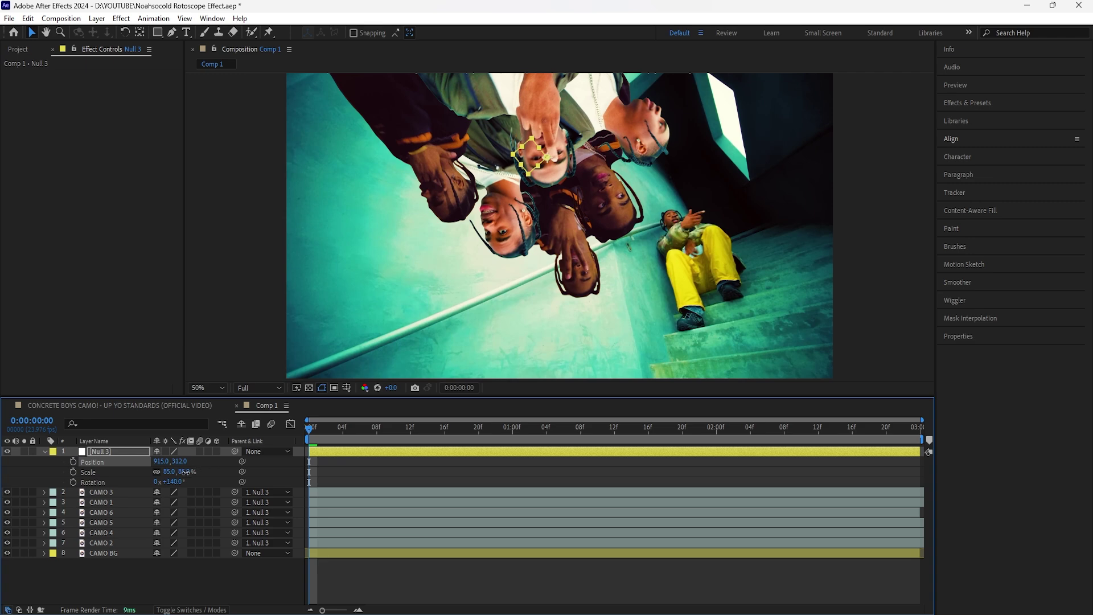
{"action": "left_click_drag", "start_coordinate": [182, 473], "coordinate": [146, 464]}
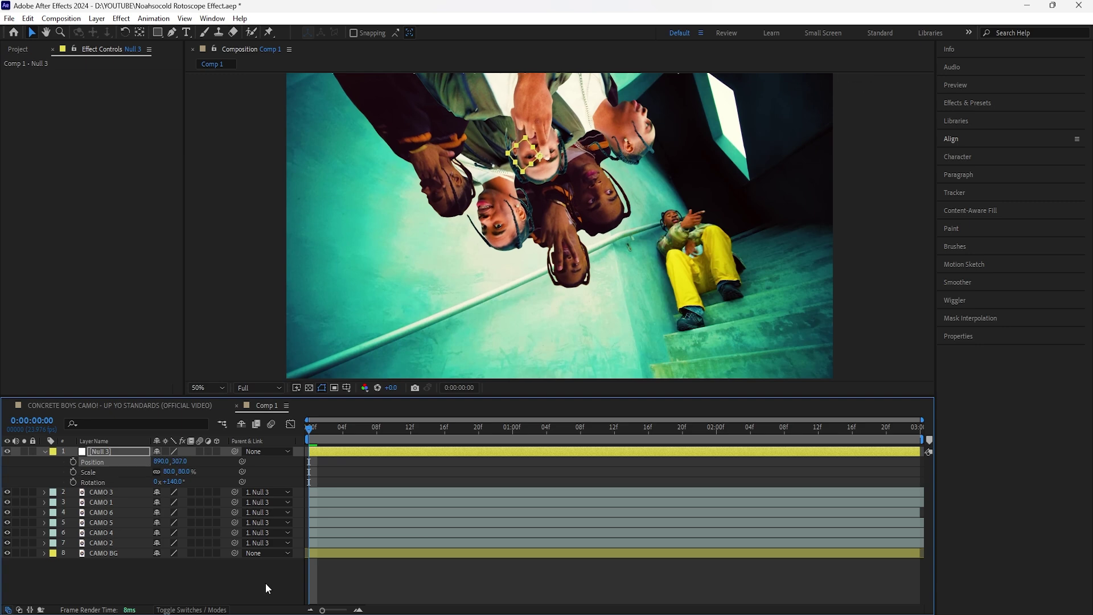
{"action": "left_click", "coordinate": [266, 589]}
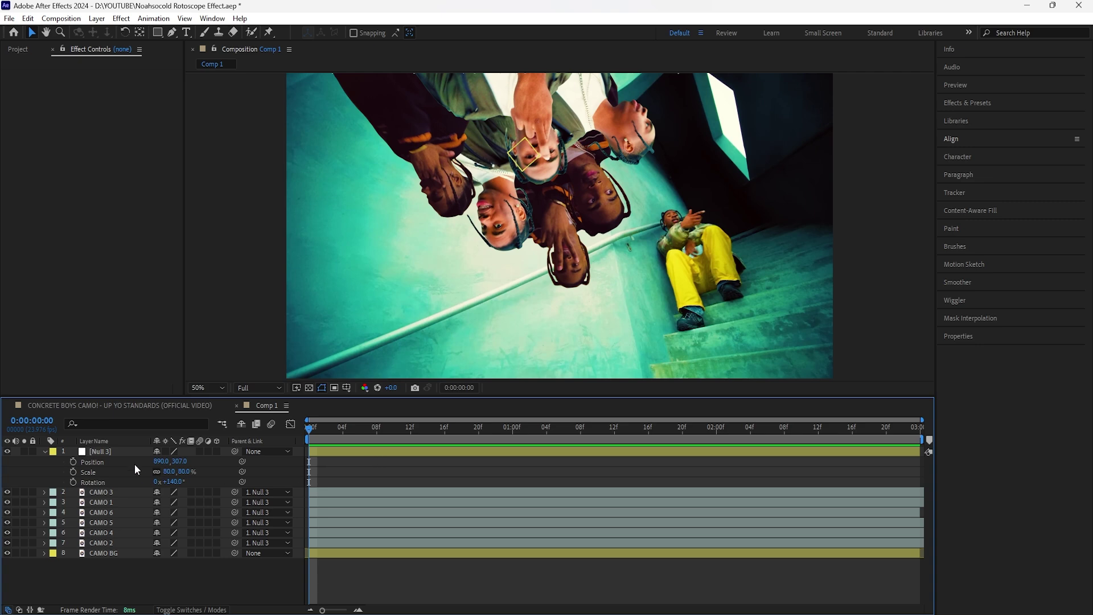
Add an adjustment layer above the null.
{"action": "left_click", "coordinate": [138, 449]}
{"action": "right_click", "coordinate": [239, 276]}
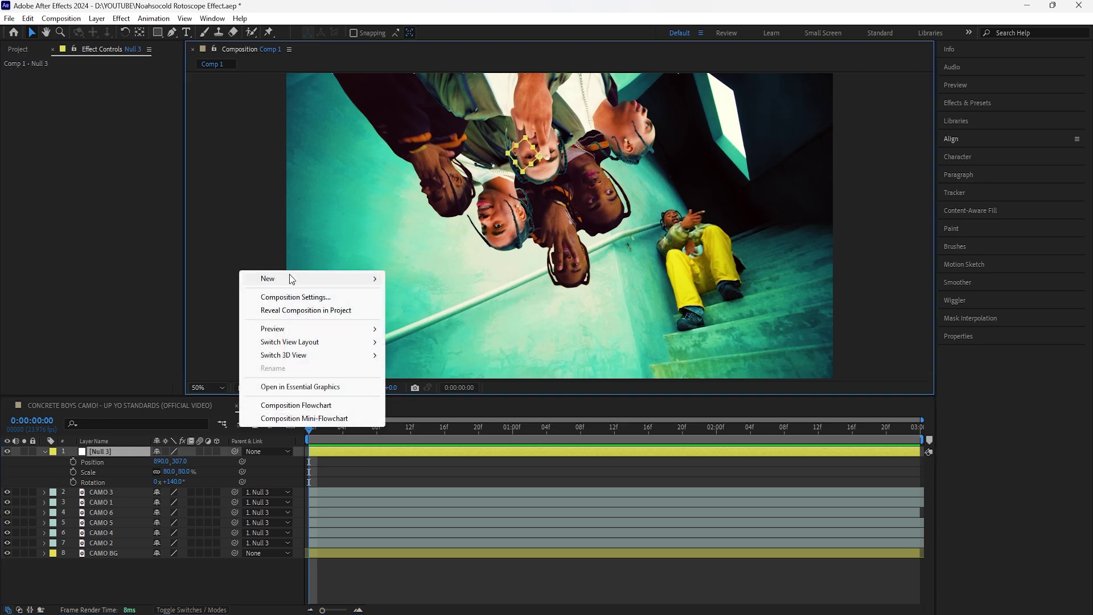
{"action": "mouse_move", "coordinate": [296, 279]}
{"action": "left_click", "coordinate": [416, 380]}
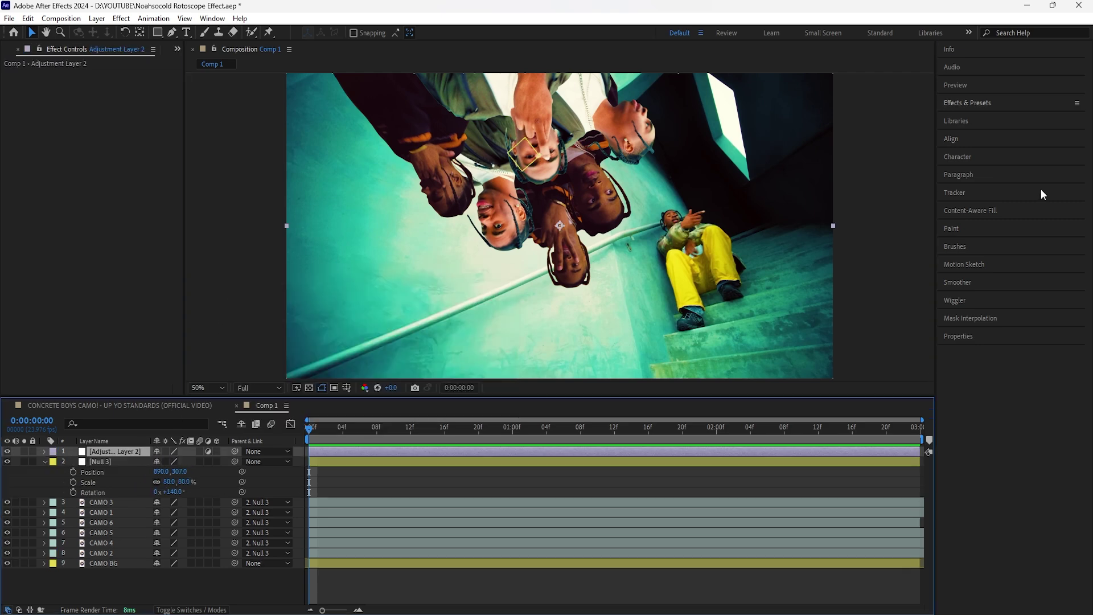
Apply Gaussian Blur to the adjustment layer and keyframe its Blurriness at 20 on the first frame.
{"action": "left_click", "coordinate": [993, 103]}
{"action": "left_click", "coordinate": [1002, 118]}
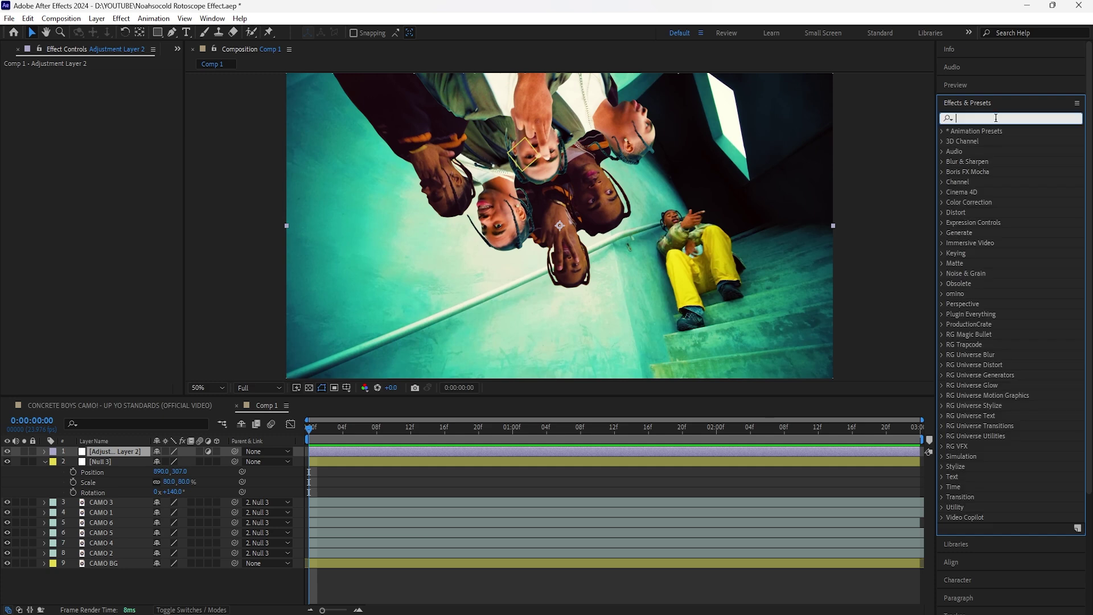
{"action": "type", "text": "gauss"}
{"action": "left_click_drag", "start_coordinate": [996, 141], "coordinate": [108, 87]}
{"action": "type", "text": "20"}
{"action": "key", "text": "Return"}
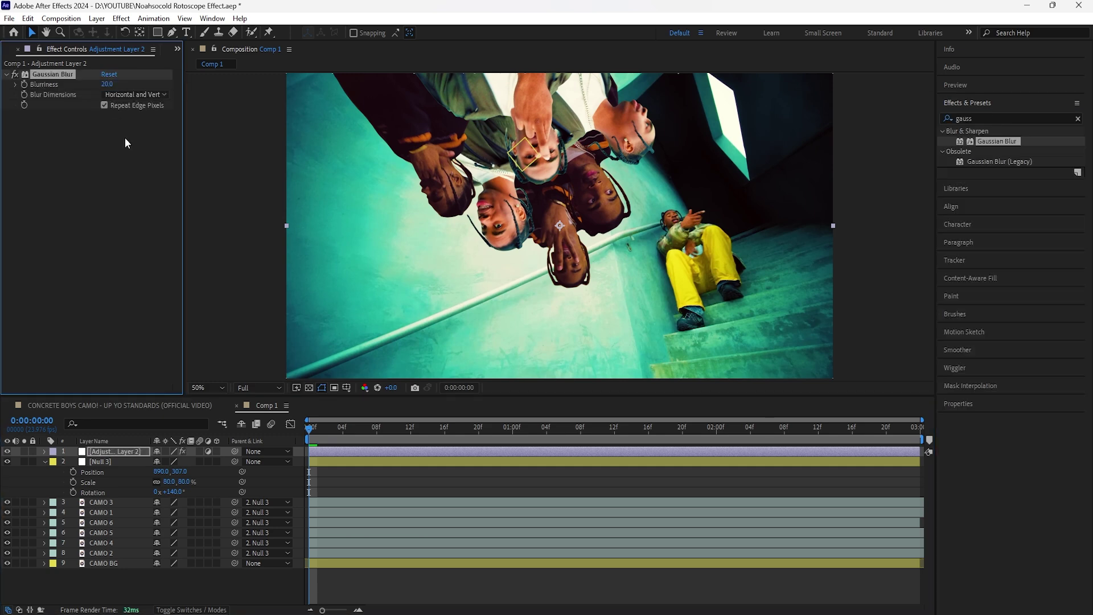
{"action": "left_click", "coordinate": [235, 464]}
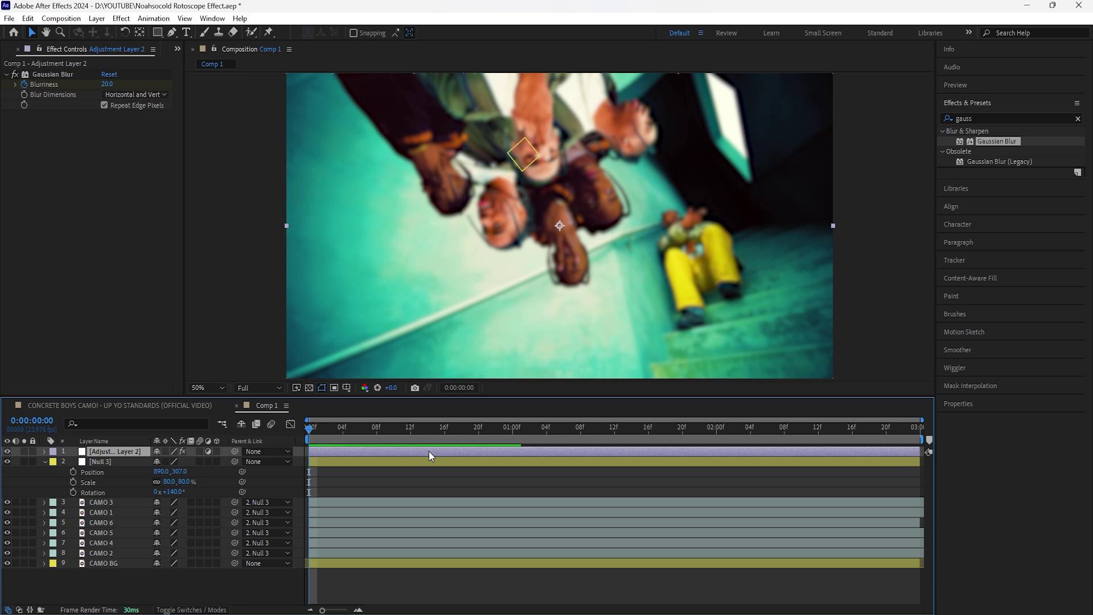
Keyframe the adjustment layer's Gaussian Blur Blurriness at 0 at 0:00:01:06.
{"action": "key", "text": "space"}
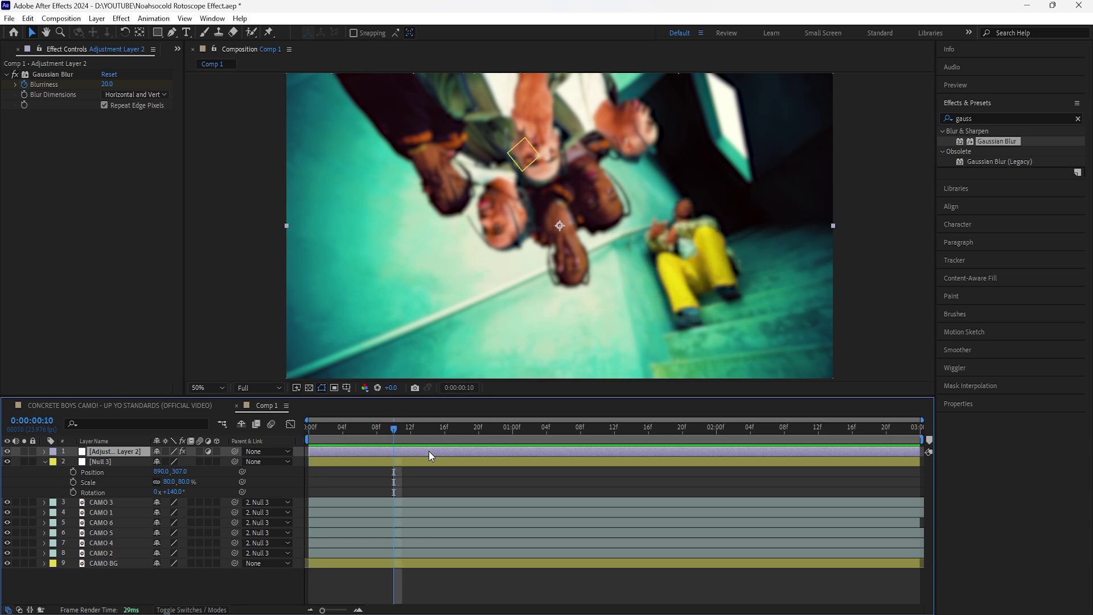
{"action": "left_click", "coordinate": [107, 84]}
{"action": "type", "text": "0"}
{"action": "key", "text": "Return"}
{"action": "left_click", "coordinate": [117, 451]}
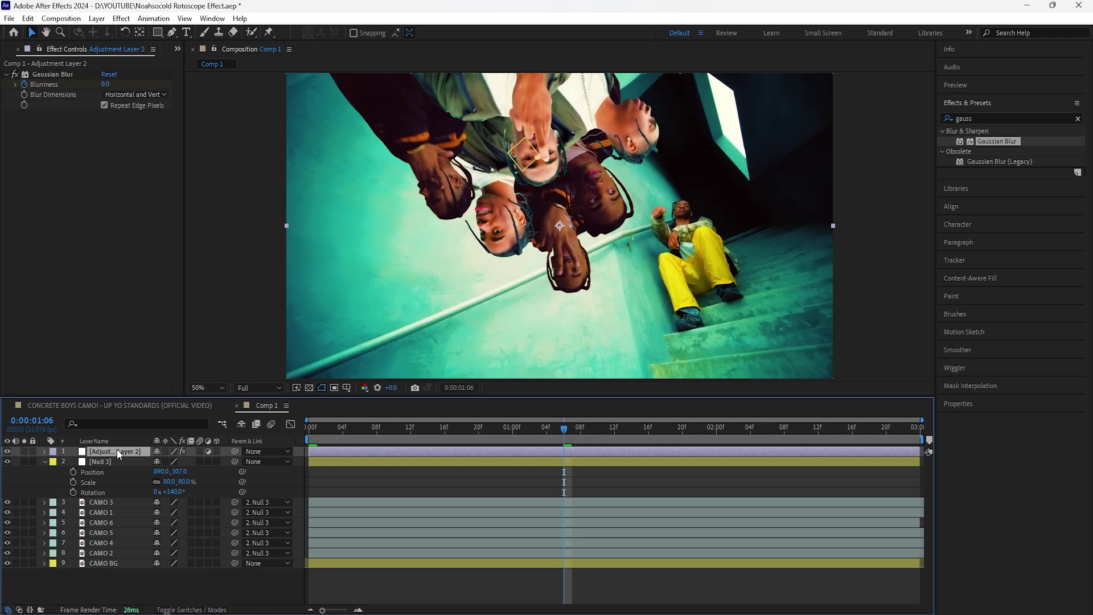
Reveal the adjustment layer's keyframes and apply Easy Ease to both Blurriness keyframes.
{"action": "key", "text": "u"}
{"action": "left_click_drag", "start_coordinate": [573, 468], "coordinate": [292, 476]}
{"action": "right_click", "coordinate": [313, 472]}
{"action": "mouse_move", "coordinate": [398, 463]}
{"action": "left_click", "coordinate": [479, 488]}
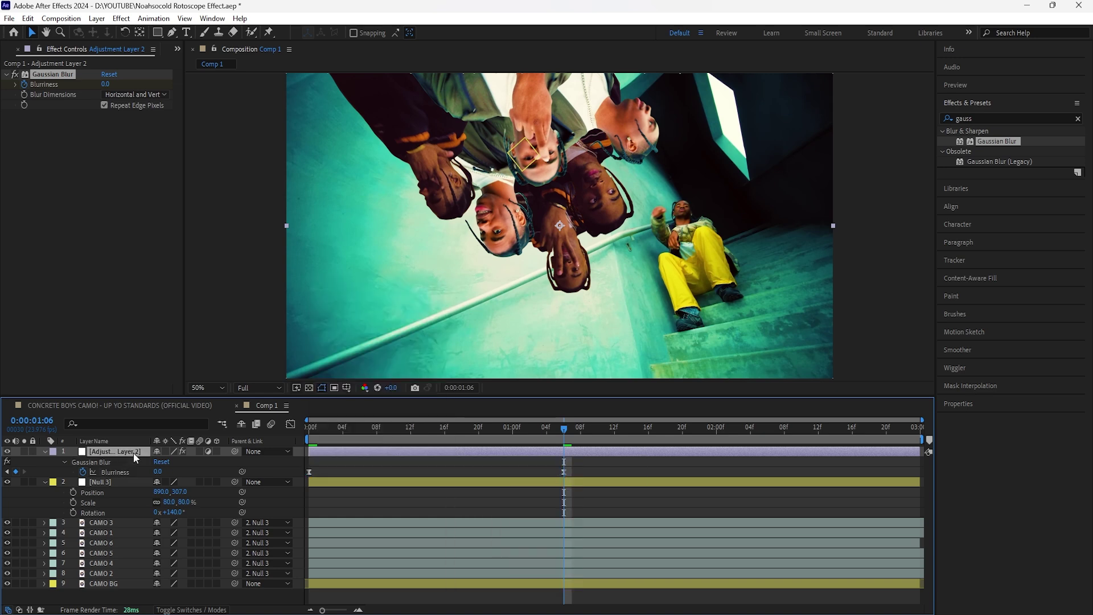
Return to the first frame and apply the Transform effect to the adjustment layer below Gaussian Blur.
{"action": "left_click_drag", "start_coordinate": [562, 428], "coordinate": [309, 461]}
{"action": "left_click", "coordinate": [1077, 119]}
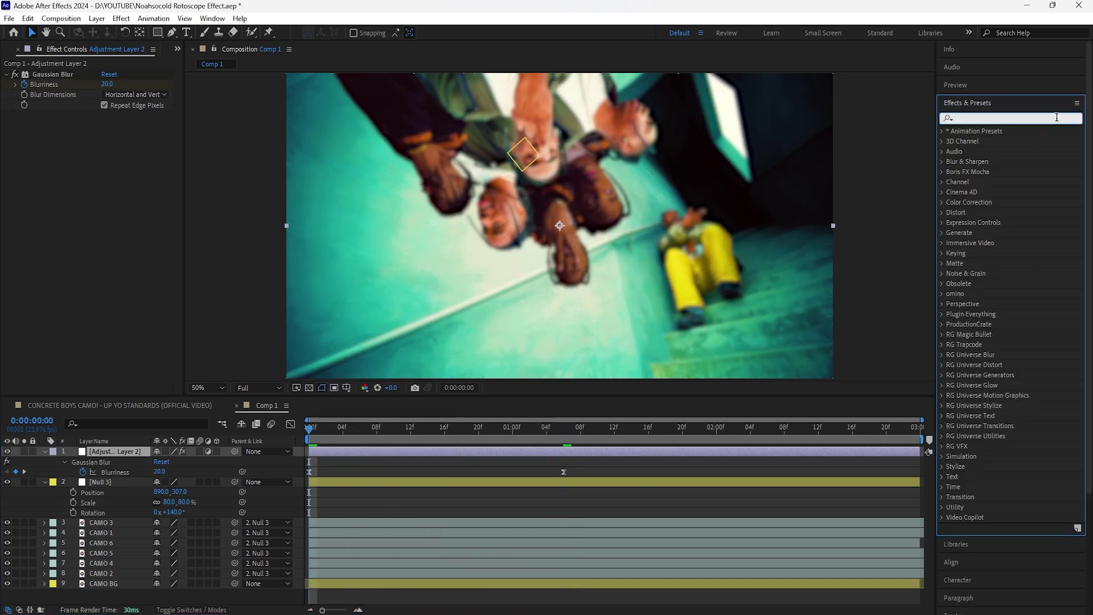
{"action": "type", "text": "transform"}
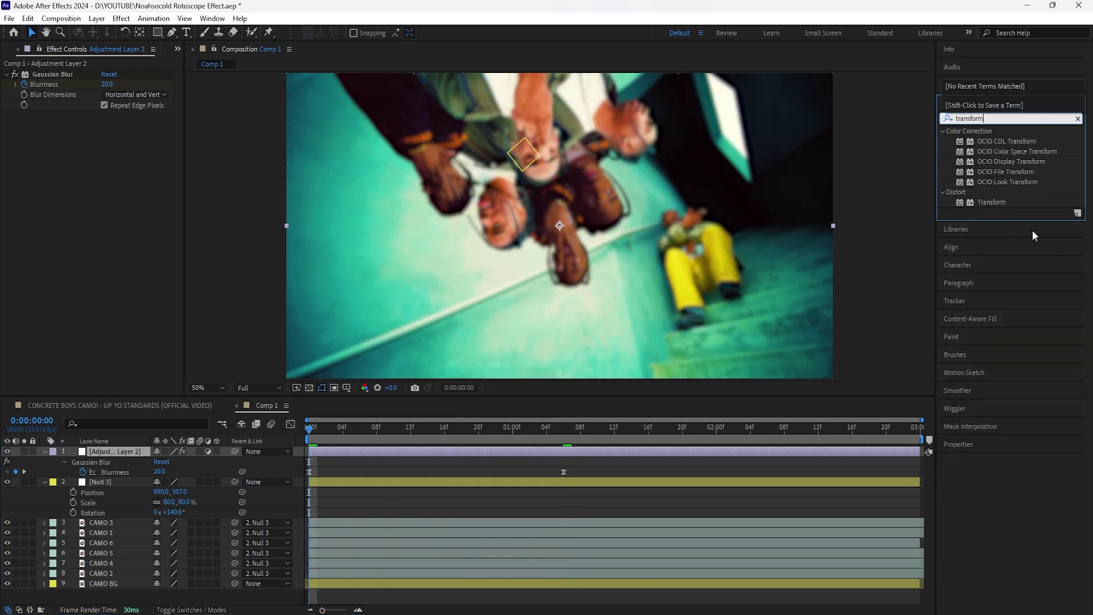
{"action": "left_click_drag", "start_coordinate": [991, 202], "coordinate": [131, 111]}
{"action": "left_click", "coordinate": [57, 75]}
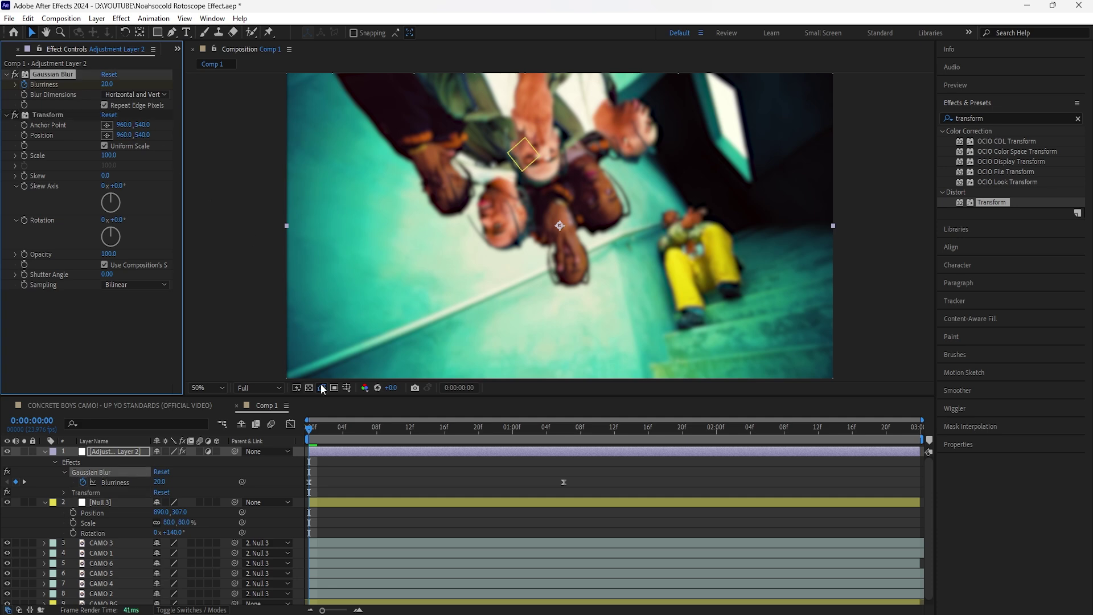
{"action": "left_click", "coordinate": [302, 265]}
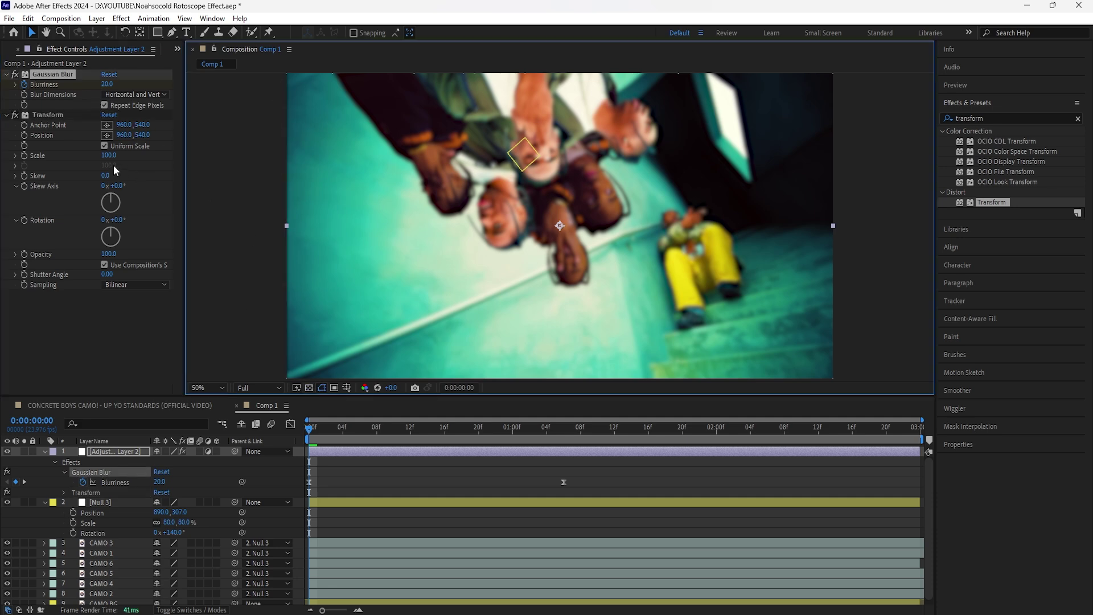
Keyframe the Transform effect's Scale at 106 on the first frame and reveal the adjustment layer's keyframes.
{"action": "left_click", "coordinate": [47, 116]}
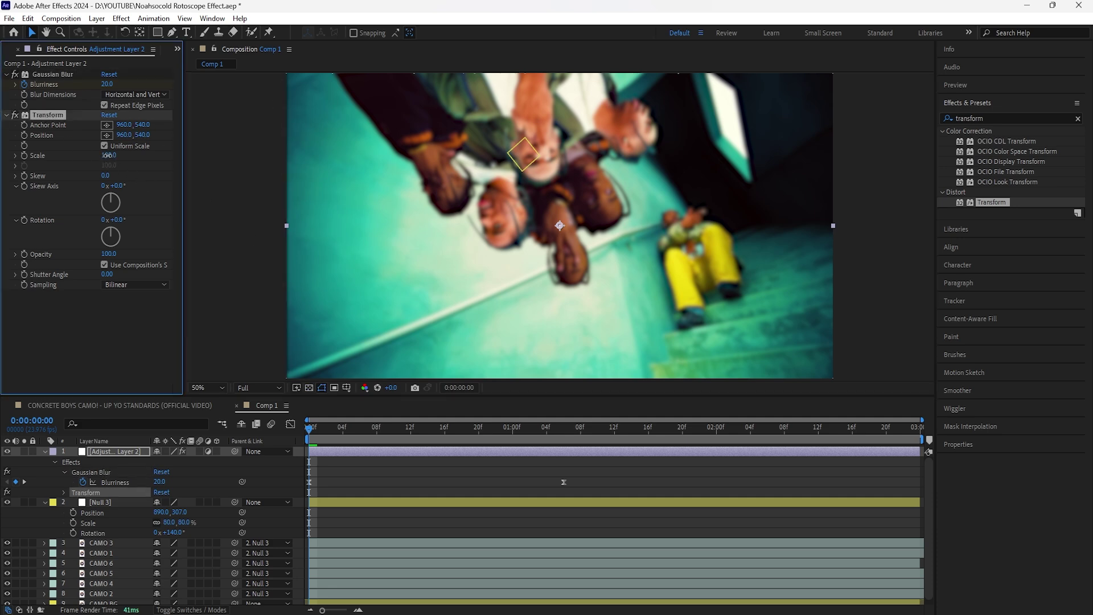
{"action": "left_click_drag", "start_coordinate": [108, 155], "coordinate": [112, 155]}
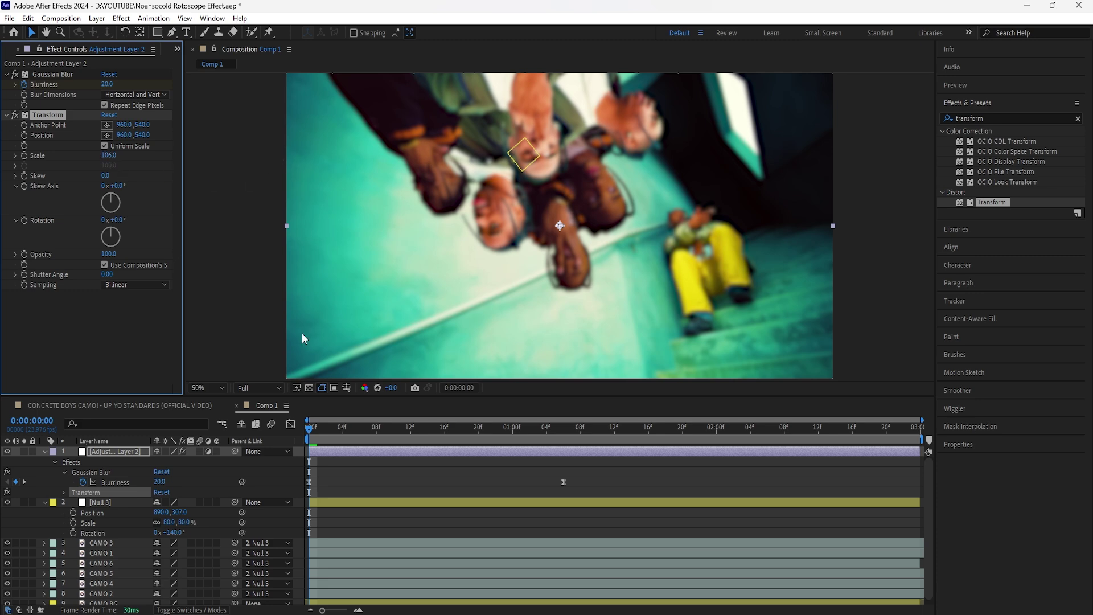
{"action": "left_click", "coordinate": [213, 387]}
{"action": "left_click", "coordinate": [221, 406]}
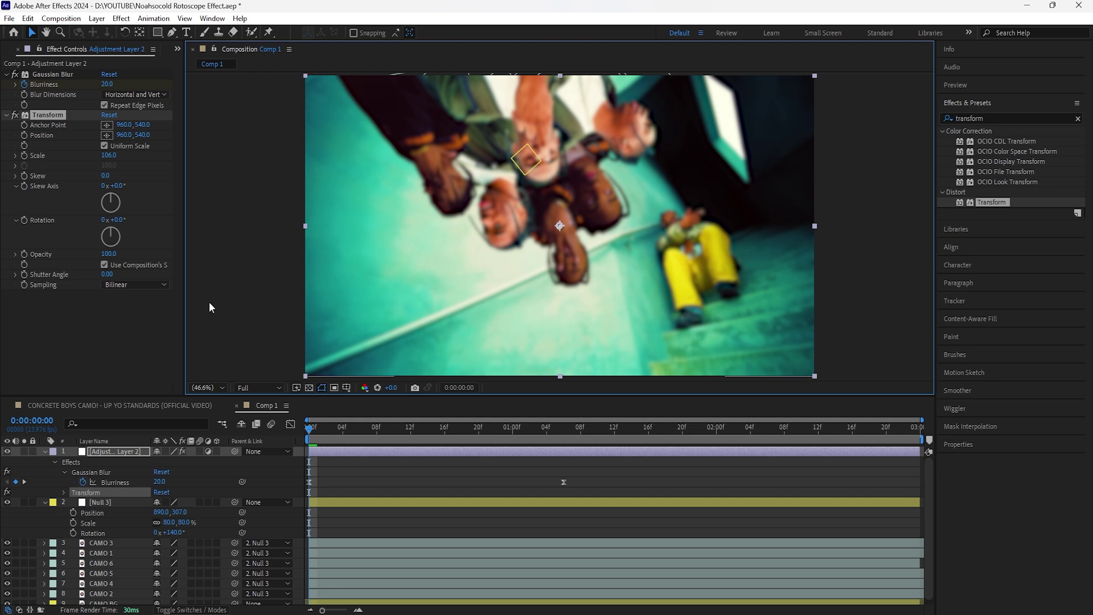
{"action": "left_click", "coordinate": [50, 117]}
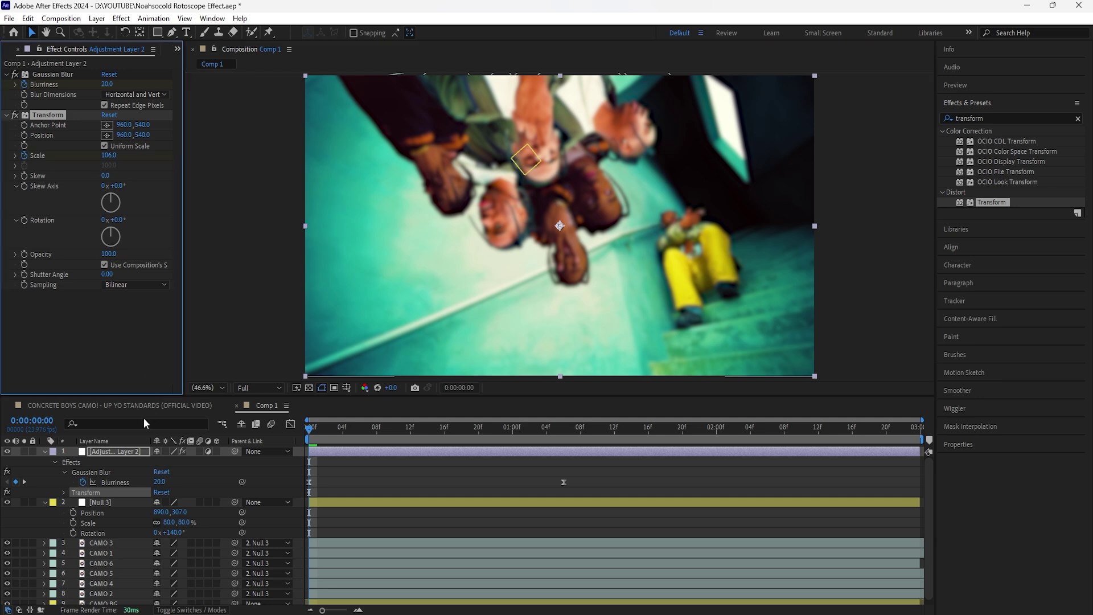
{"action": "left_click", "coordinate": [138, 455]}
{"action": "key", "text": "u"}
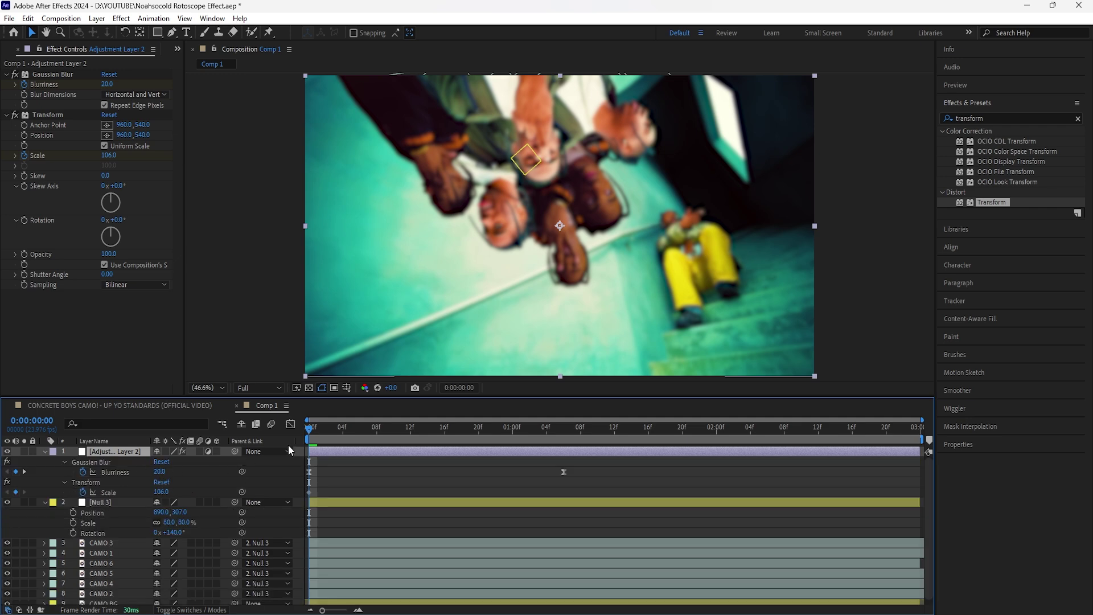
Keyframe the Transform effect's Scale at 120 at 0:00:02:23, and move that keyframe to the end of the layer.
{"action": "left_click_drag", "start_coordinate": [308, 436], "coordinate": [966, 465]}
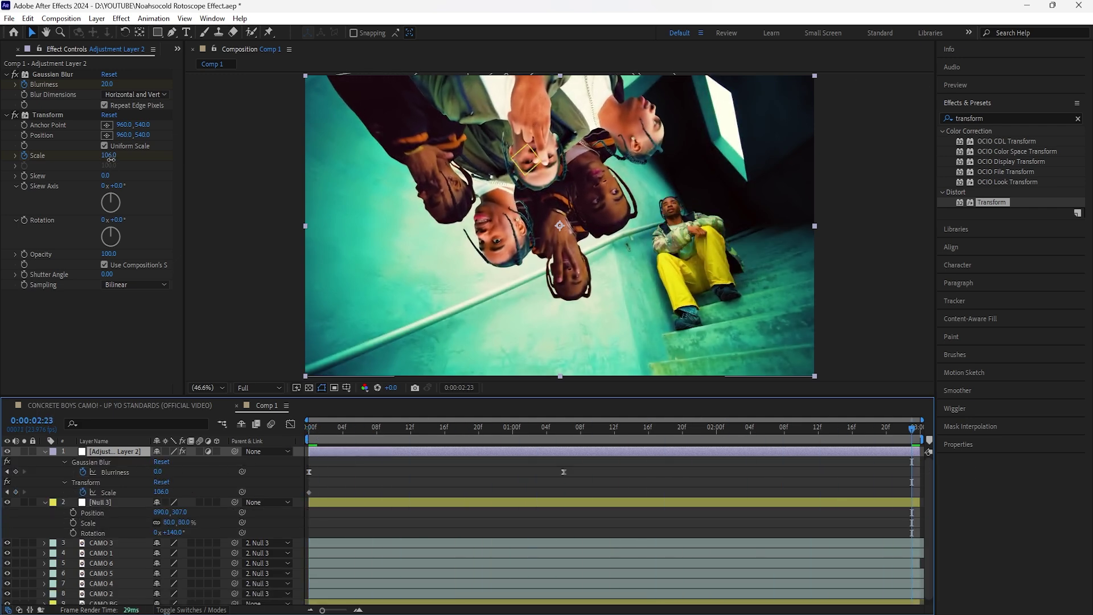
{"action": "left_click_drag", "start_coordinate": [111, 159], "coordinate": [118, 159]}
{"action": "left_click", "coordinate": [912, 493]}
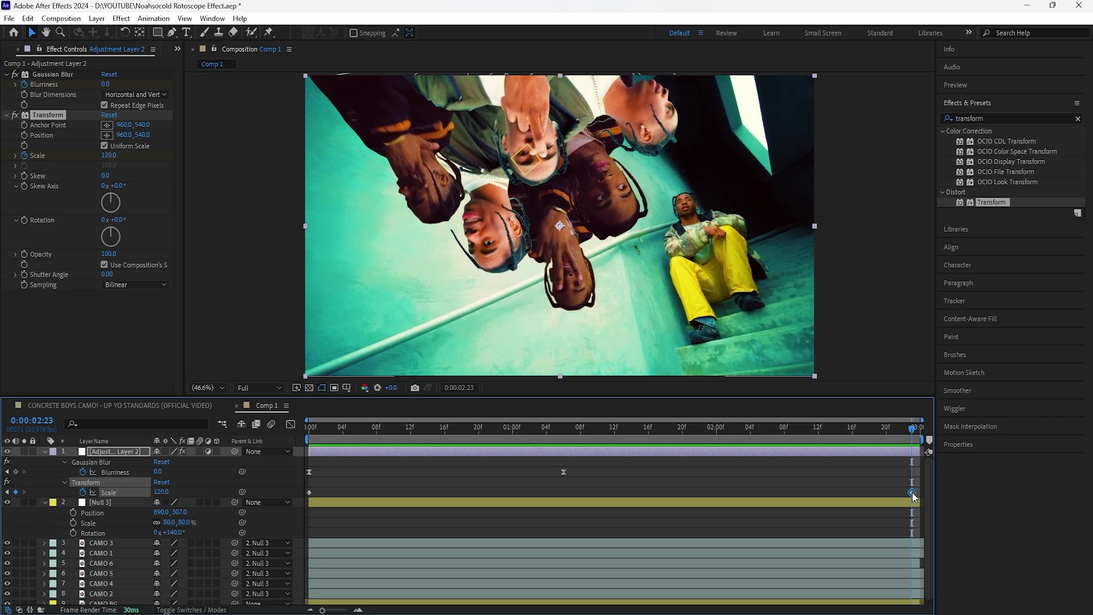
{"action": "left_click_drag", "start_coordinate": [915, 495], "coordinate": [923, 494]}
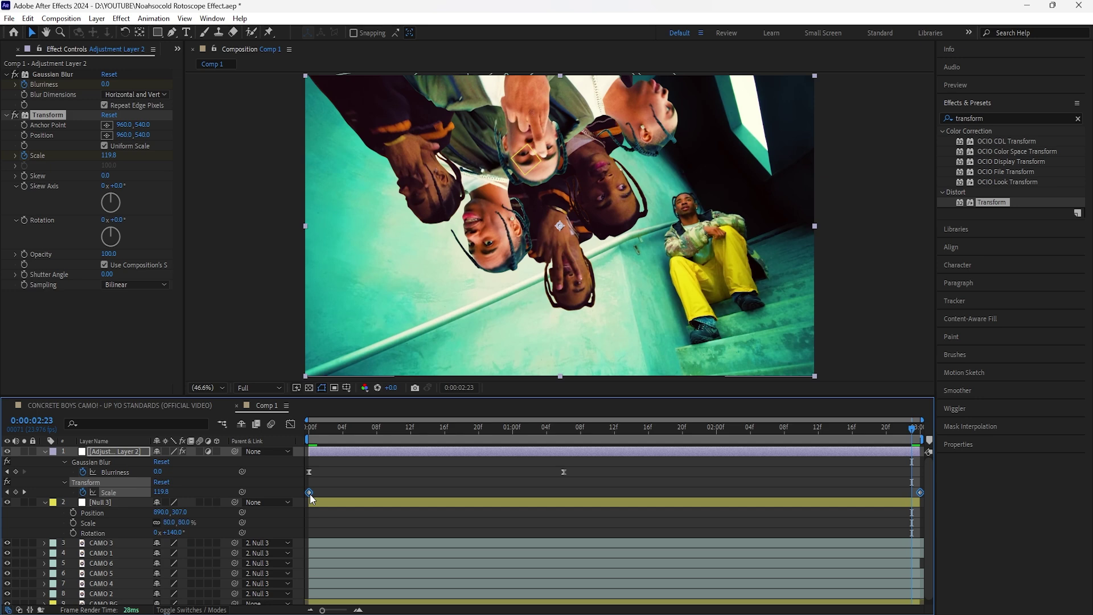
Apply Easy Ease to both Transform Scale keyframes and shift the first one slightly before the composition's start.
{"action": "right_click", "coordinate": [311, 495]}
{"action": "left_click", "coordinate": [478, 523]}
{"action": "key", "text": "Home"}
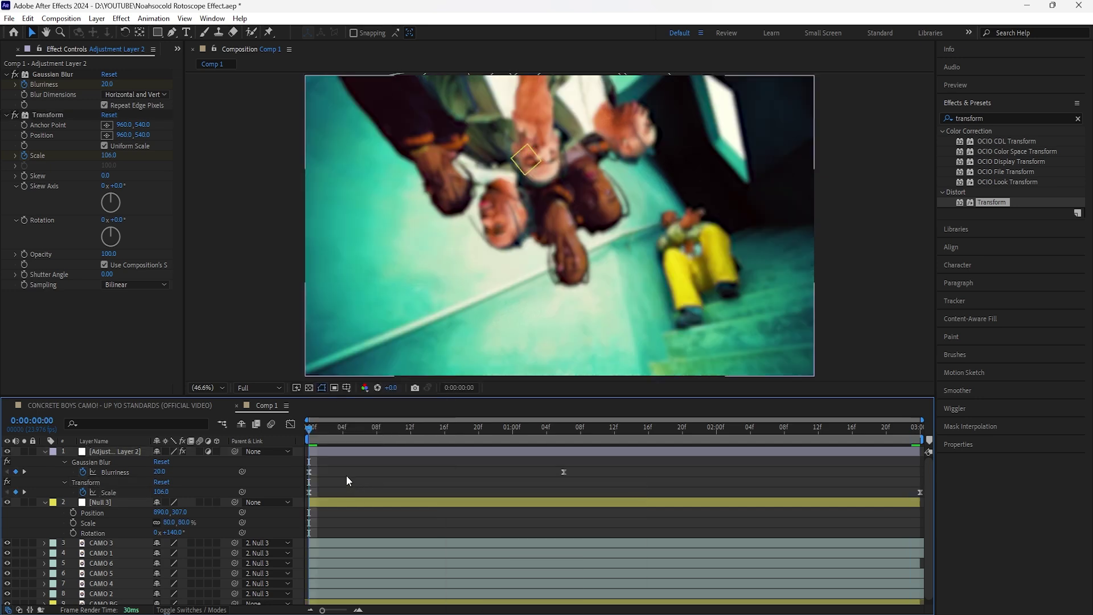
{"action": "left_click", "coordinate": [309, 493]}
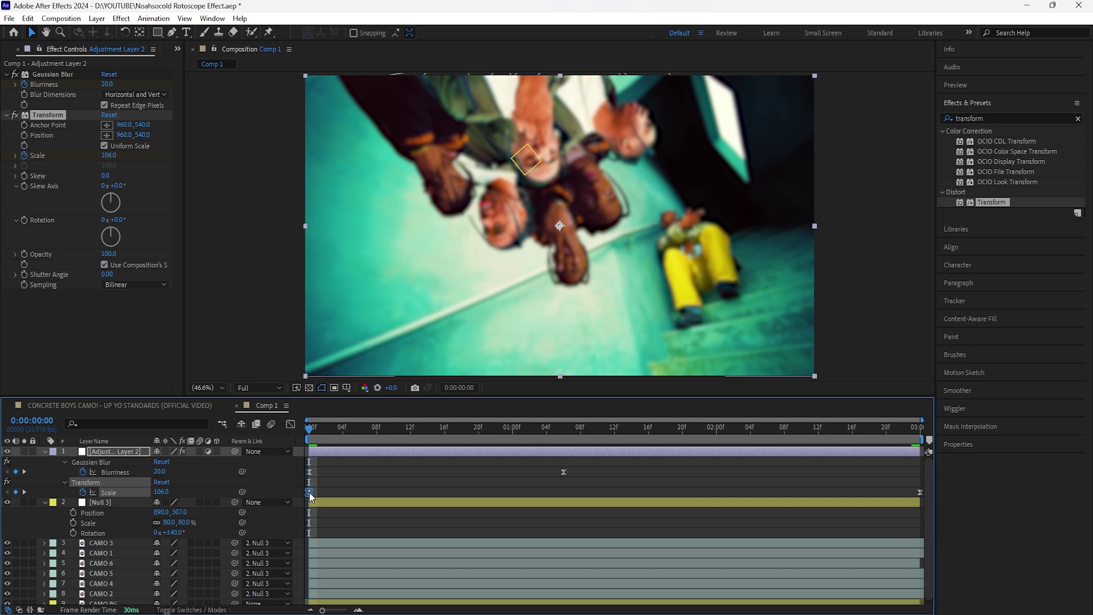
{"action": "left_click_drag", "start_coordinate": [309, 493], "coordinate": [301, 493]}
Preview the composition to check the blur and zoom animation.
{"action": "mouse_move", "coordinate": [328, 452]}
{"action": "left_mouse_down"}
{"action": "mouse_move", "coordinate": [338, 451]}
{"action": "mouse_move", "coordinate": [329, 454]}
{"action": "left_mouse_up"}
{"action": "key", "text": "space"}
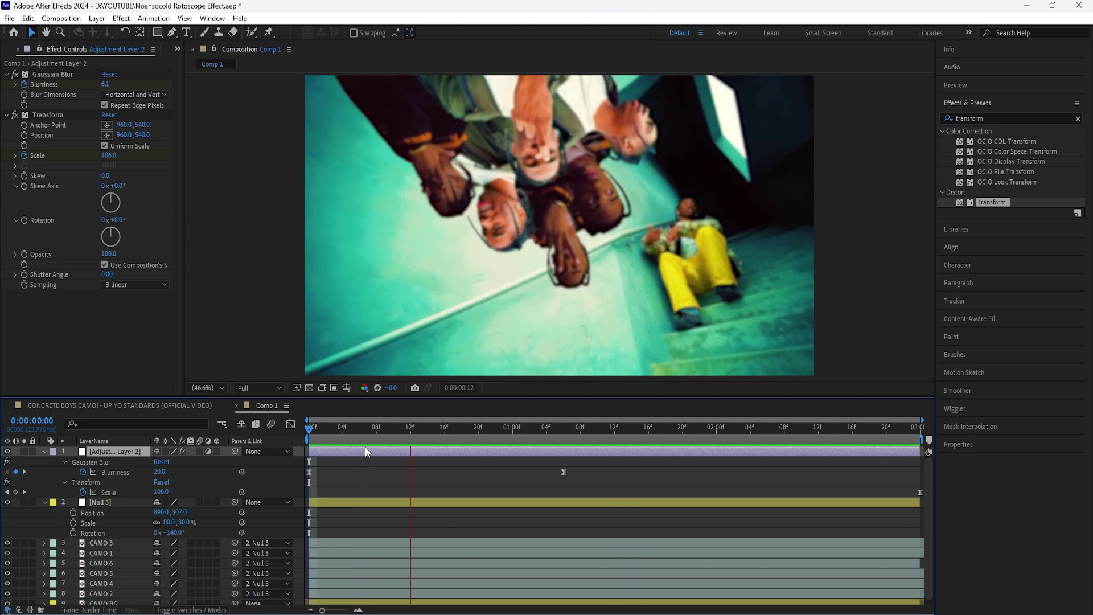
{"action": "left_click", "coordinate": [366, 452]}
Check the CAMO BG layer's Time Stretch settings, accept a Stretch Factor of 100, and play the composition.
{"action": "scroll", "coordinate": [142, 563], "scroll_direction": "down", "scroll_amount": 1}
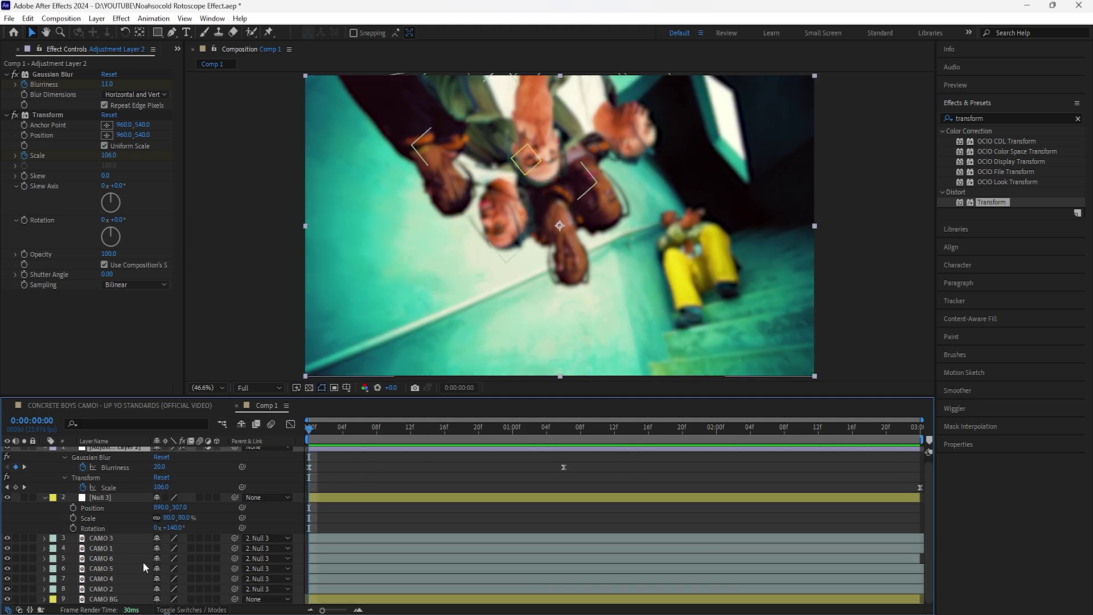
{"action": "left_click", "coordinate": [118, 599]}
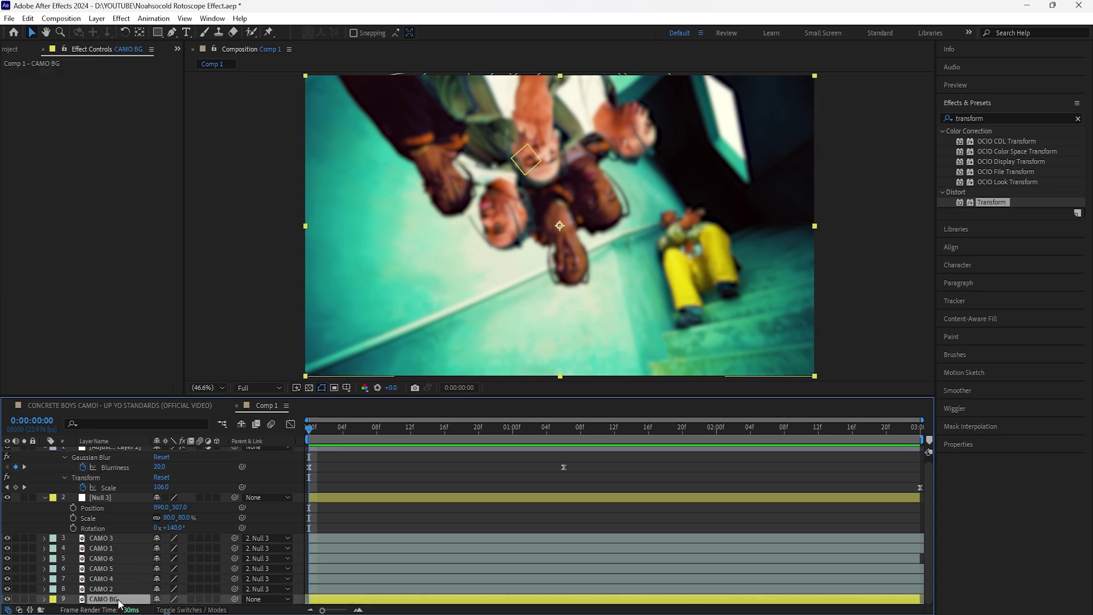
{"action": "right_click", "coordinate": [119, 601]}
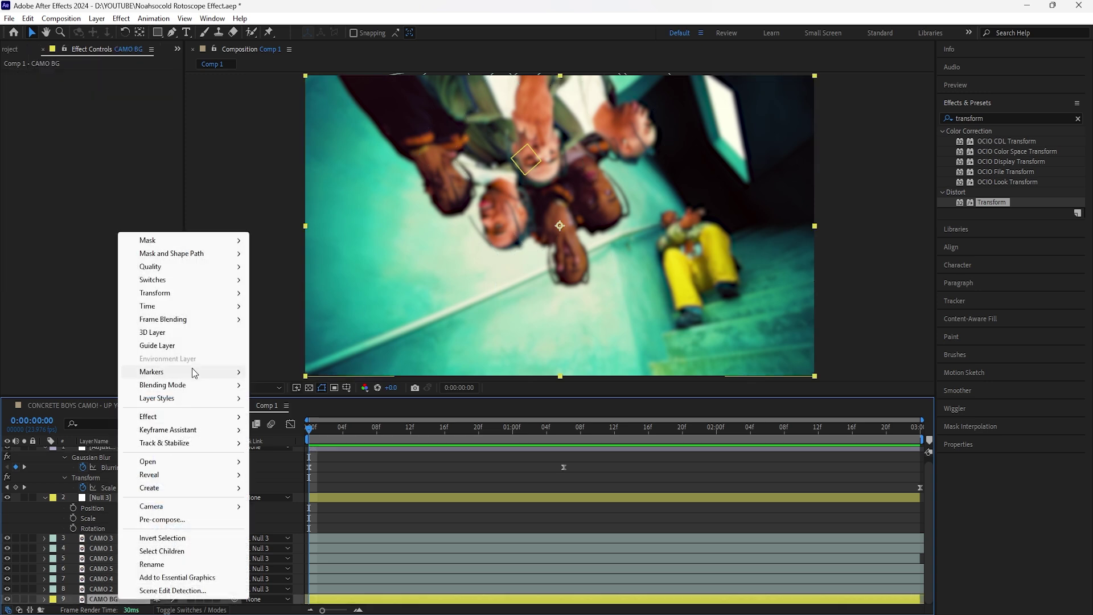
{"action": "mouse_move", "coordinate": [194, 310]}
{"action": "left_click", "coordinate": [328, 332]}
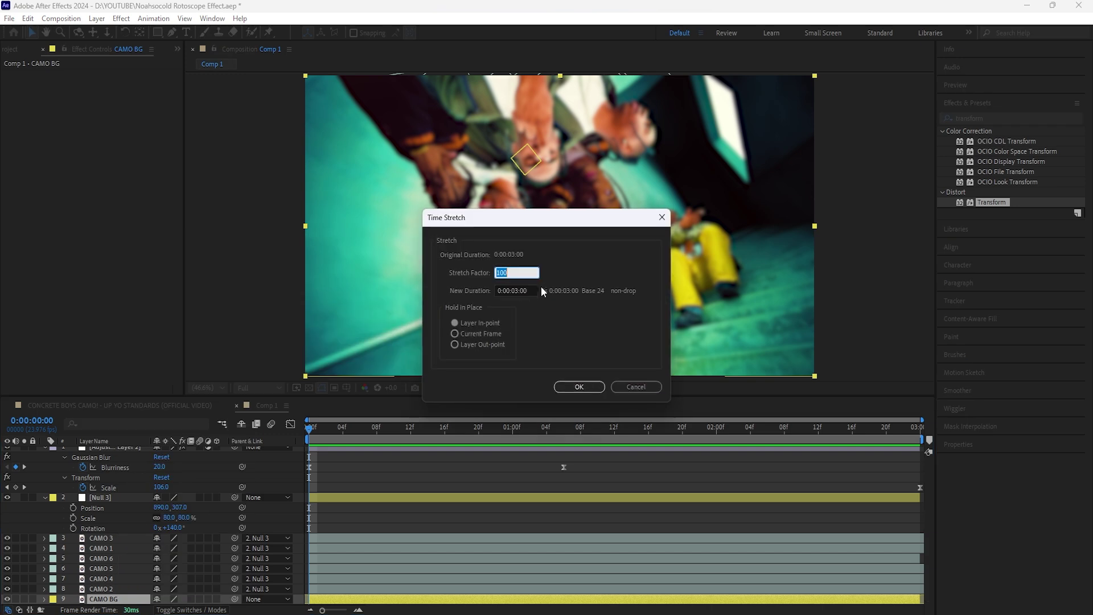
{"action": "left_click", "coordinate": [578, 387]}
{"action": "key", "text": "space"}
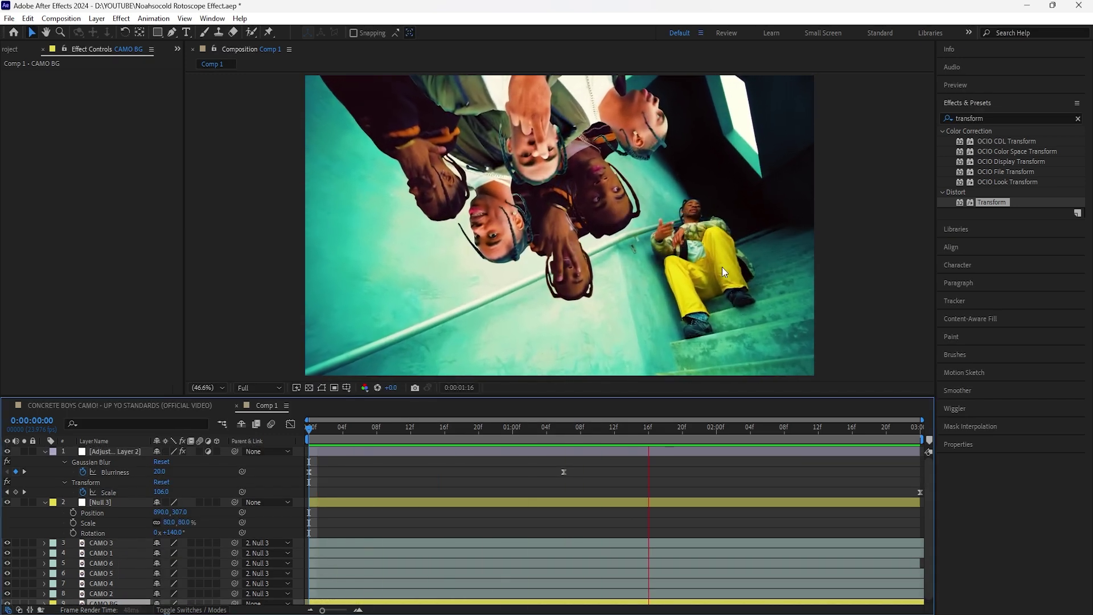